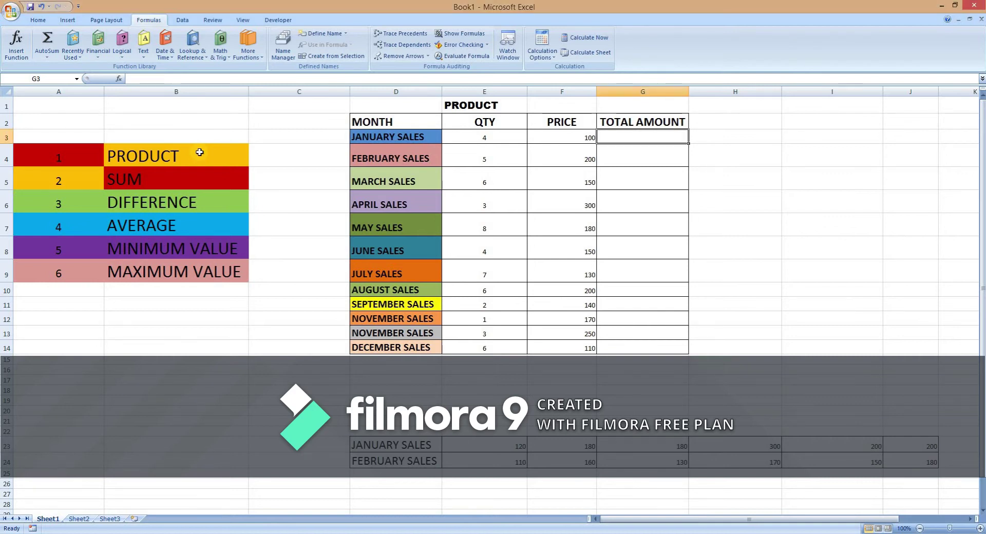
- Move the PRODUCT label from B4 to H2, beside the TOTAL AMOUNT heading
left_click(200, 153)
left_click_drag(197, 145, 736, 117)
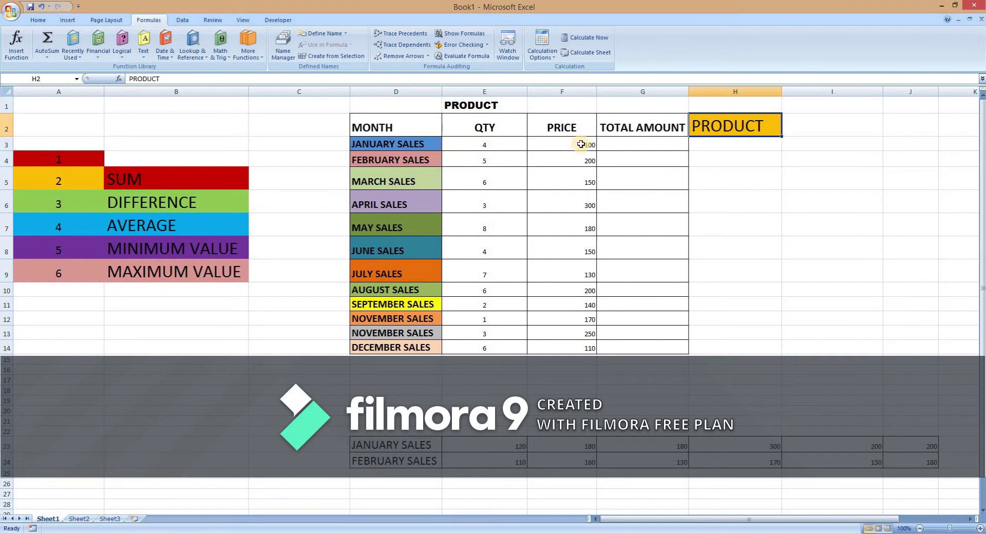
left_click(636, 142)
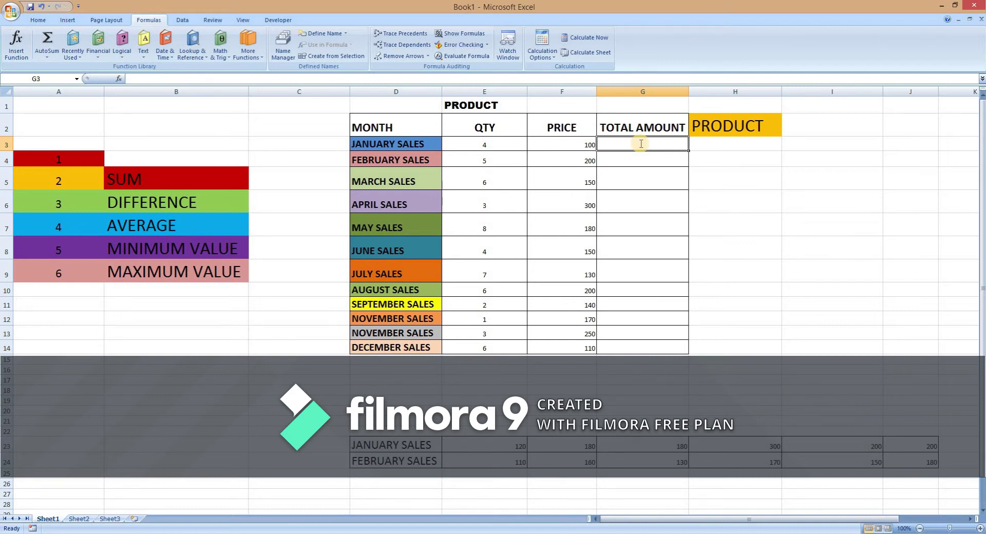
- Enter =E3*F3 in G3 to get January's total amount of 400
type("=")
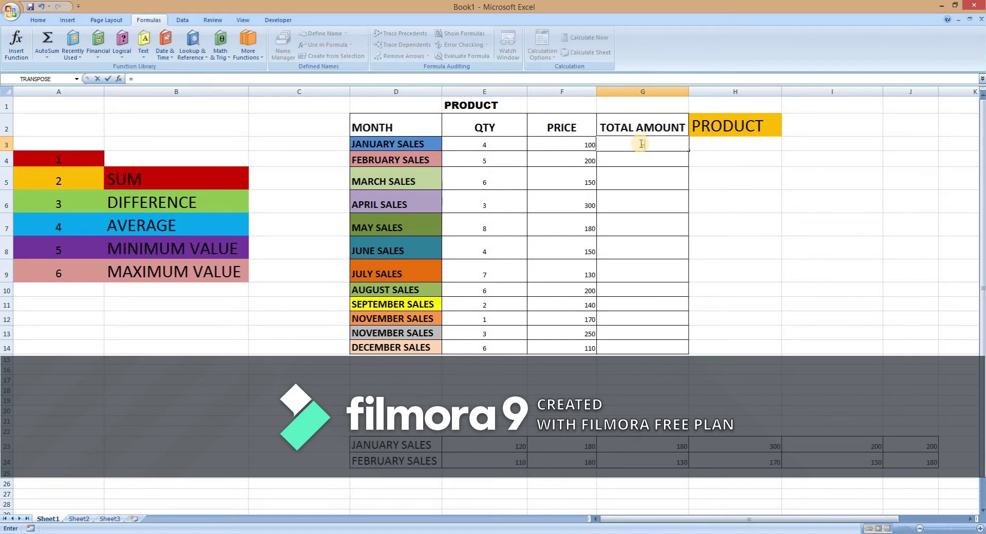
left_click(491, 145)
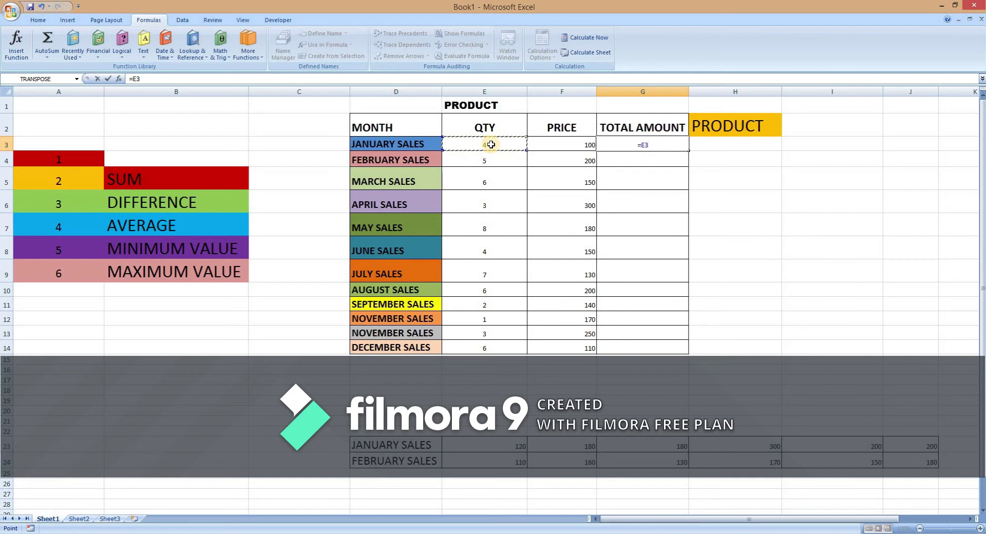
type("*")
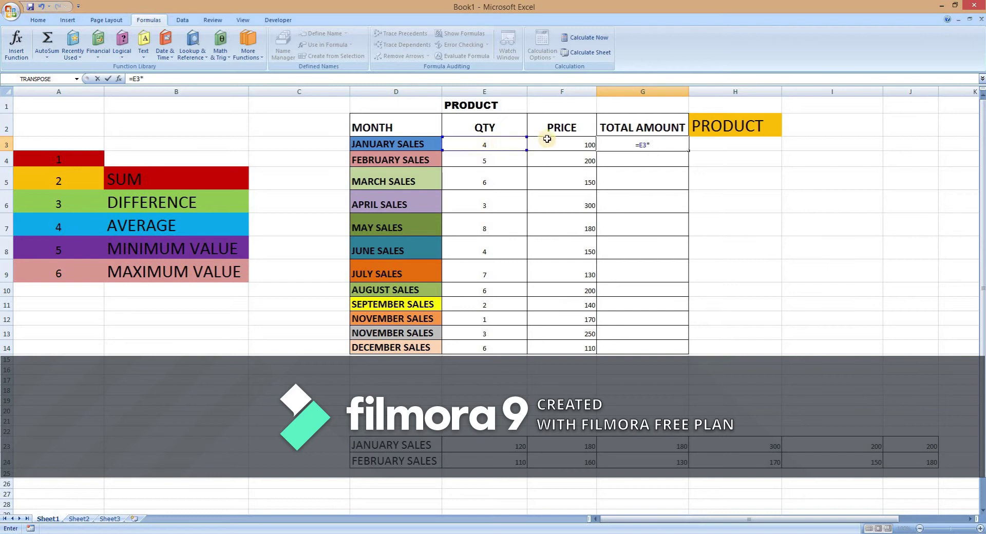
left_click(576, 143)
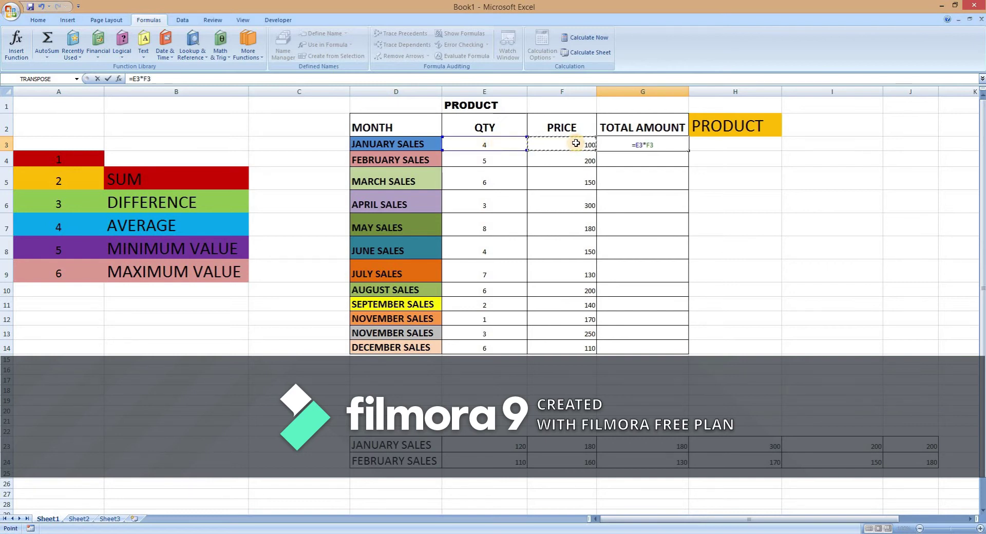
key("Return")
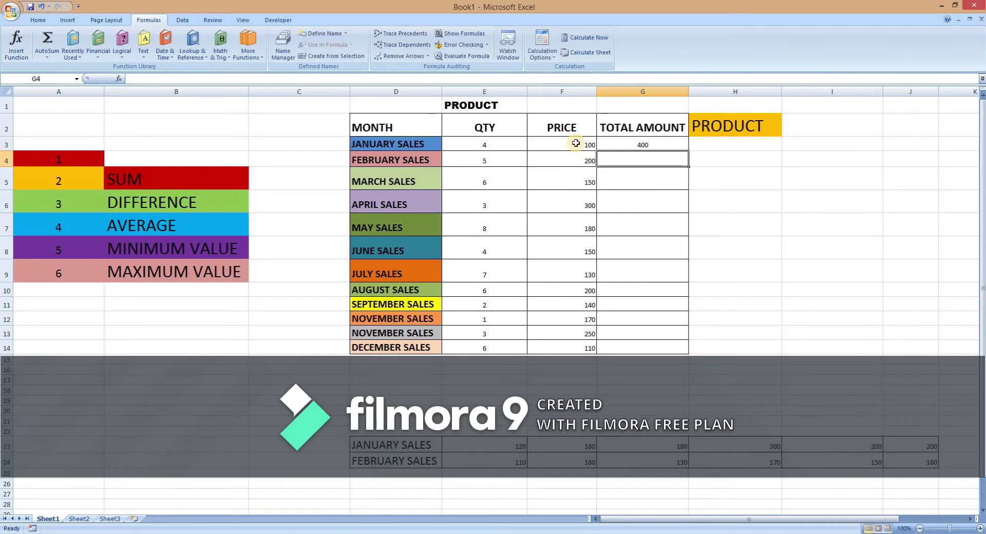
- Fill the formula down the column, undo the fill, and begin a new formula in G3
left_click(664, 144)
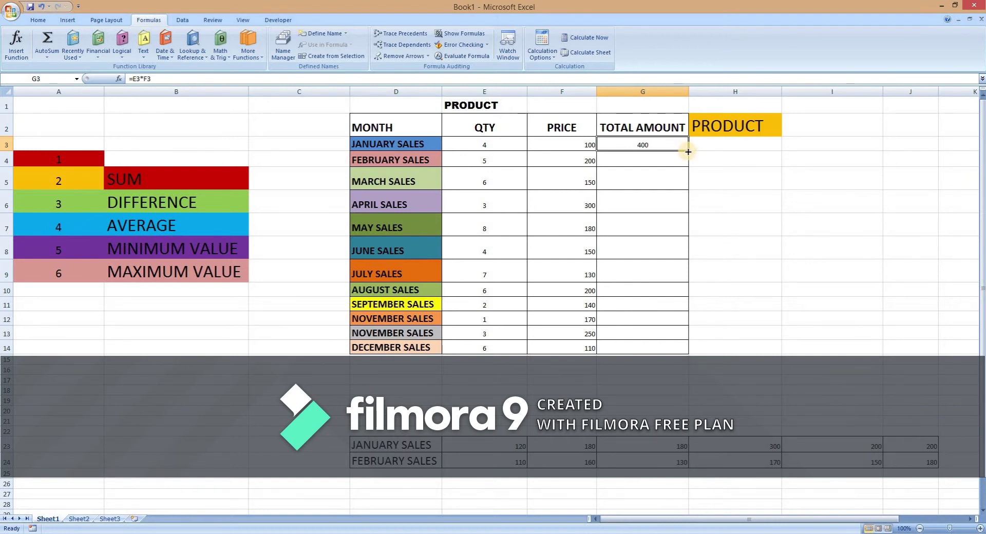
left_click_drag(688, 151, 682, 352)
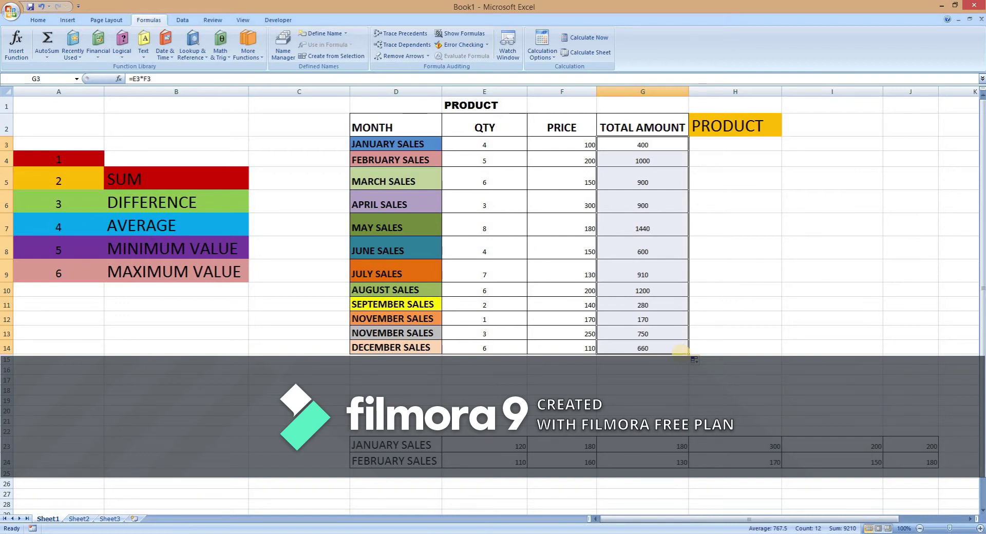
key("ctrl+z")
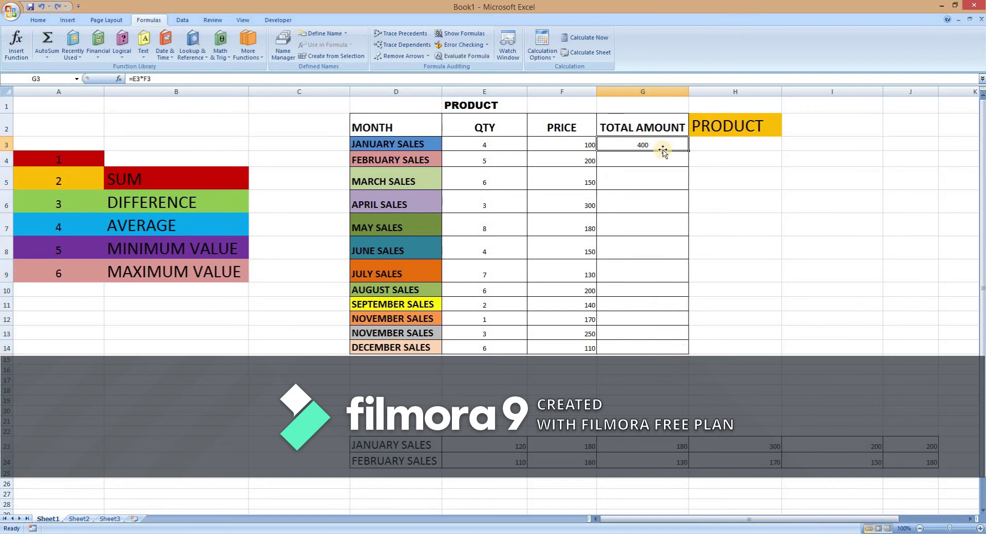
type("=")
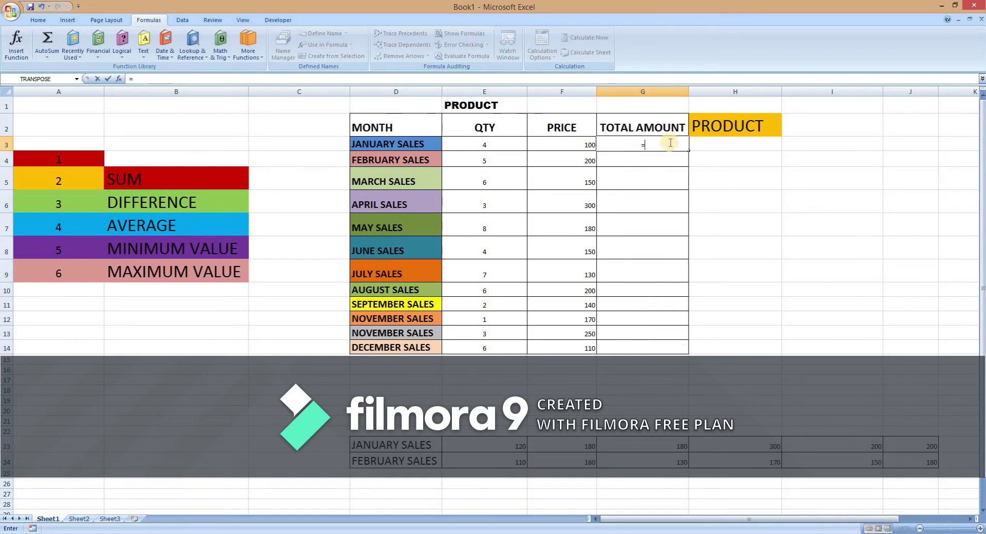
- Start =SUMPRODUCT( in G3 via autocomplete, fixing the misspelled function name
type("SUP")
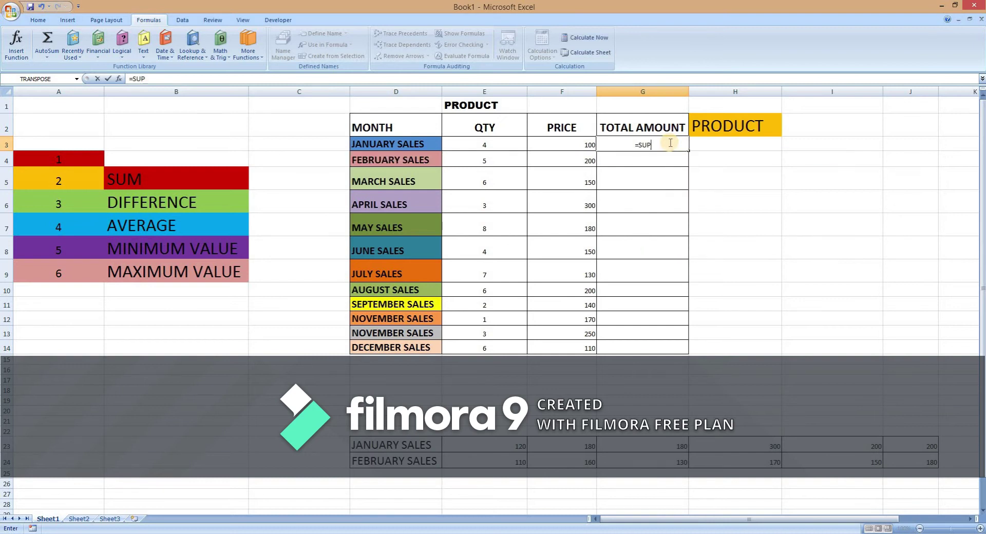
key("BackSpace")
type("MP")
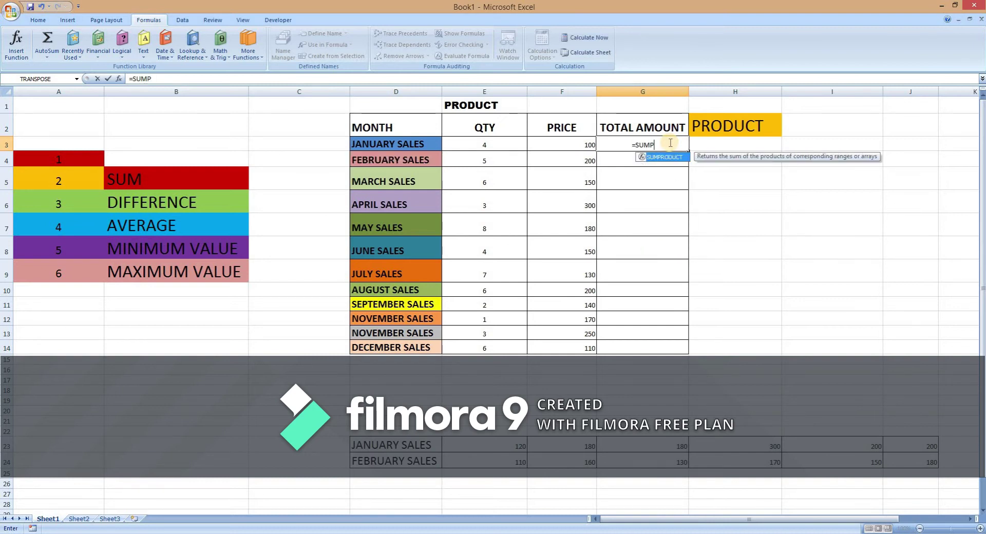
key("Tab")
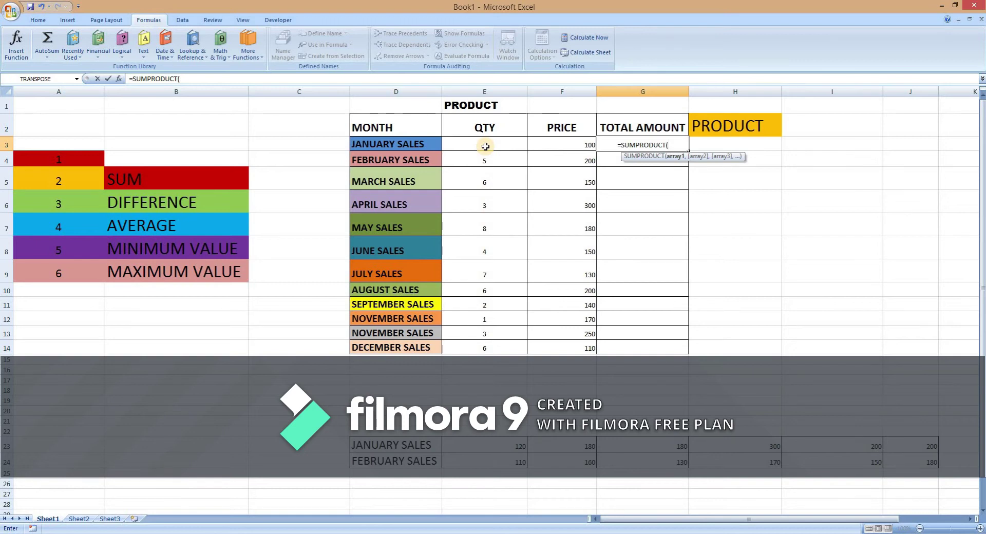
- Complete =SUMPRODUCT(E3,F3) in G3 and fill it down to G14, giving 400 through 660
left_click(502, 147)
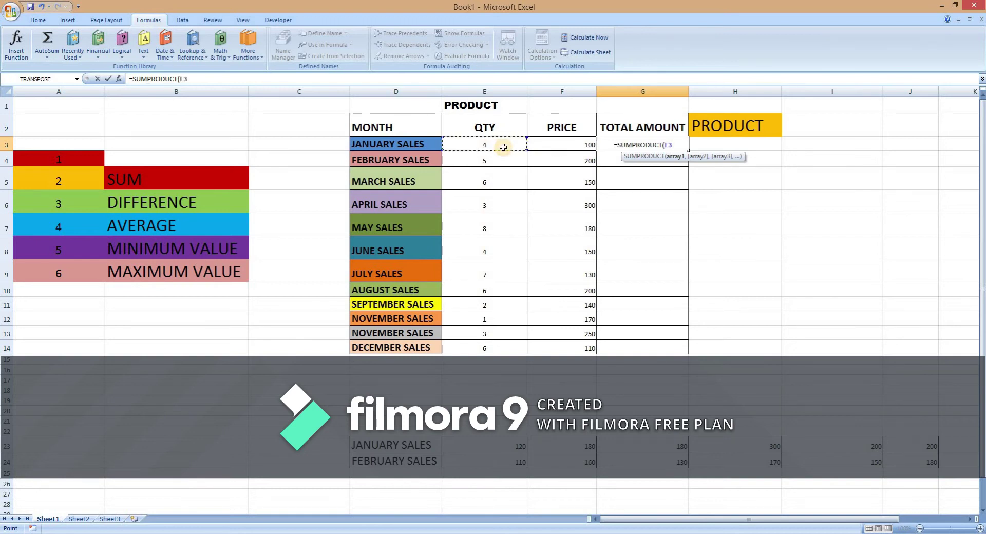
type(",")
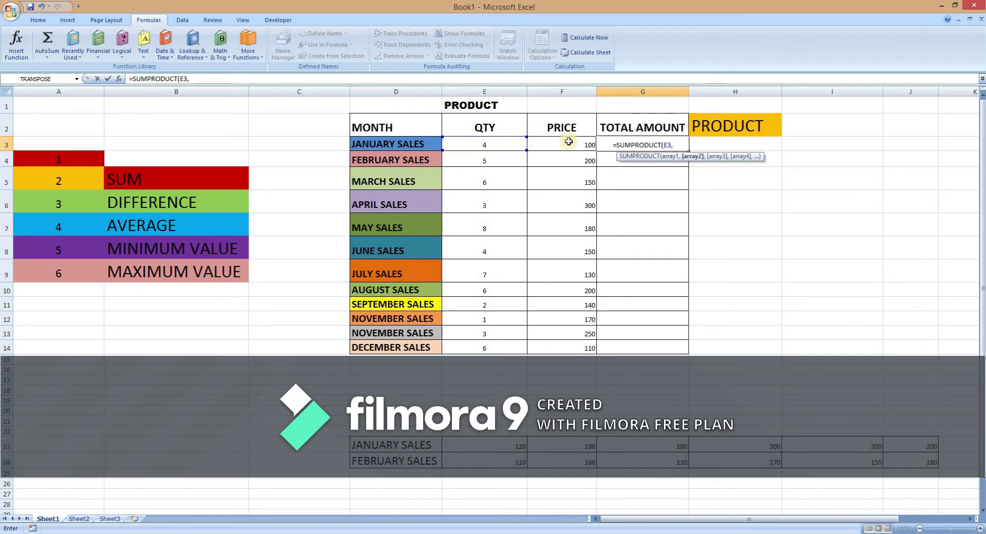
left_click(566, 144)
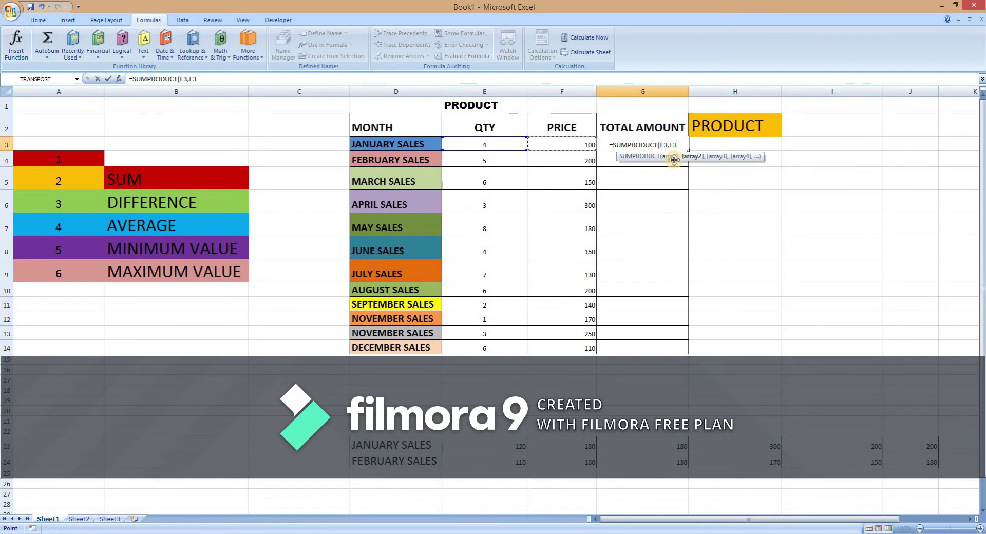
type(")")
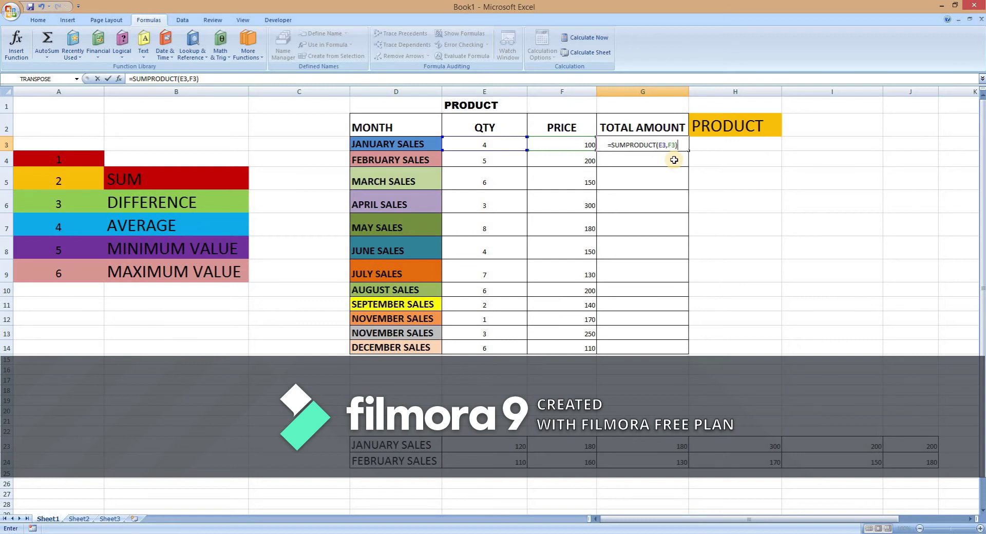
key("Return")
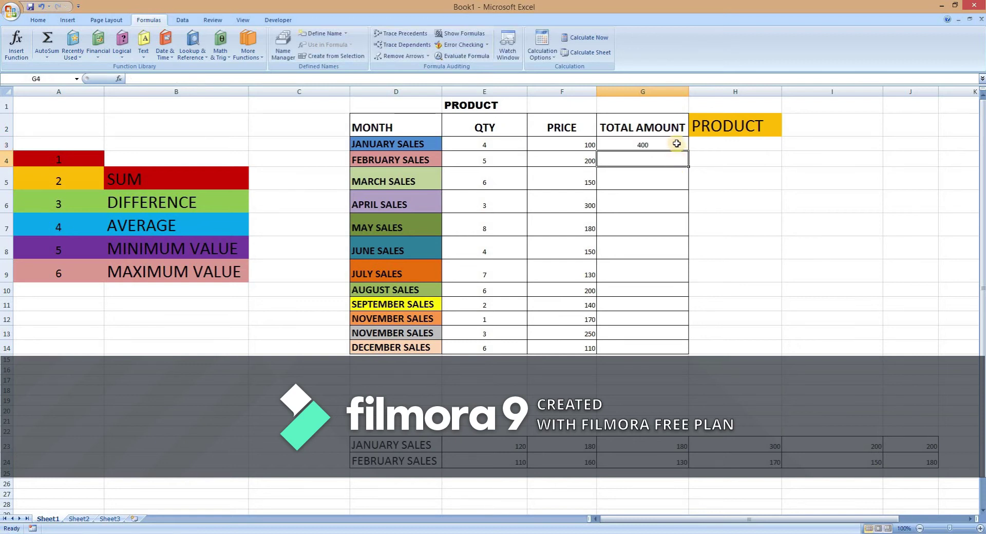
left_click(687, 147)
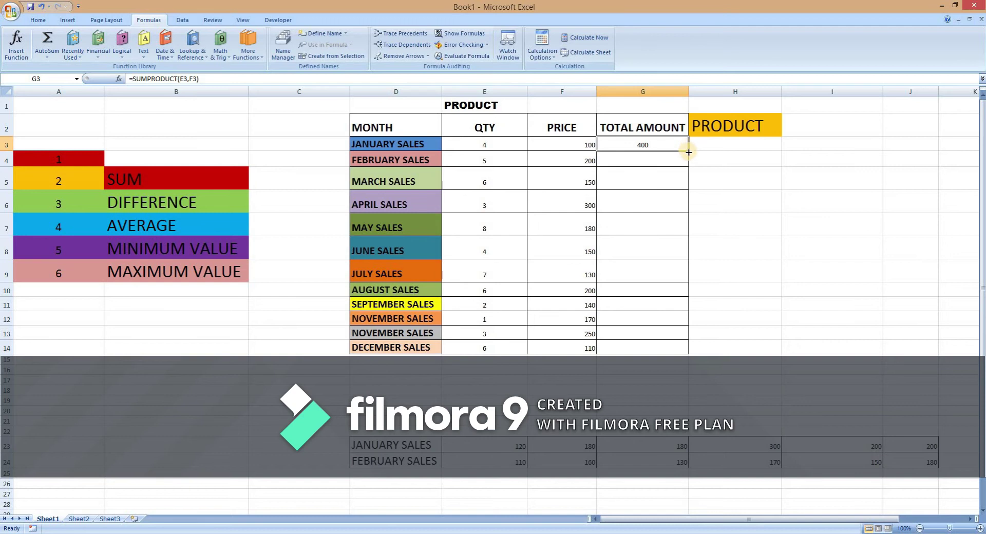
left_click_drag(688, 150, 678, 356)
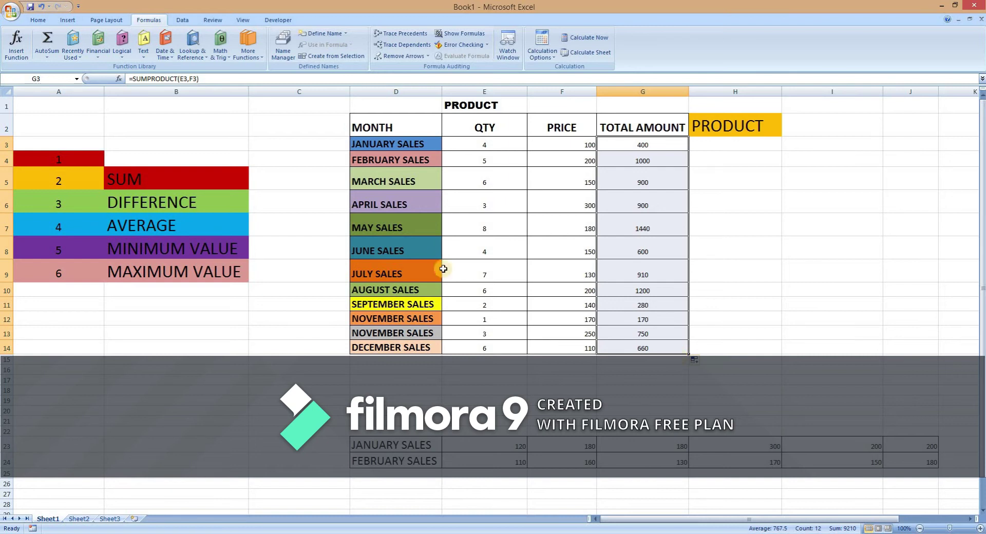
- Move the SUM label from B5 to D15 and begin a formula in G15
left_click(217, 178)
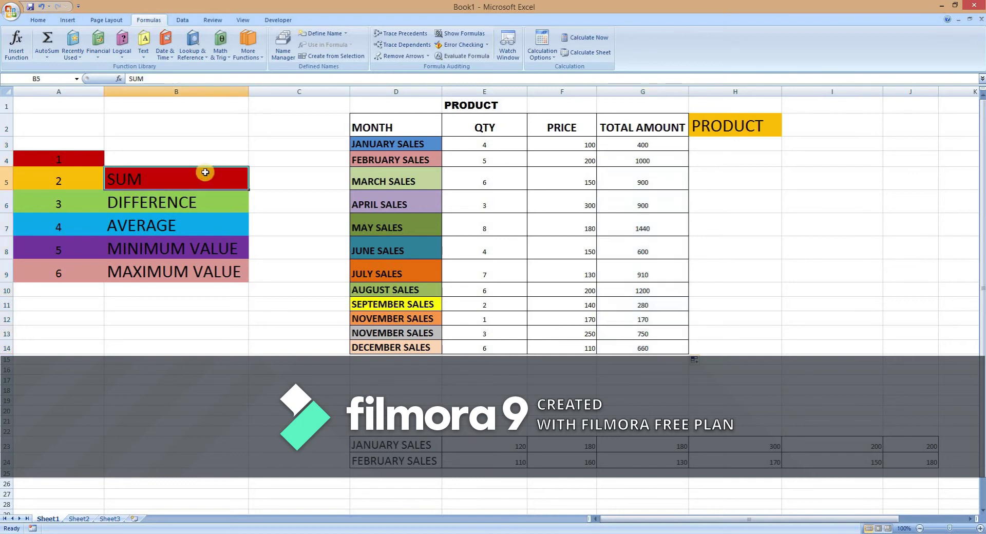
left_click_drag(202, 168, 395, 361)
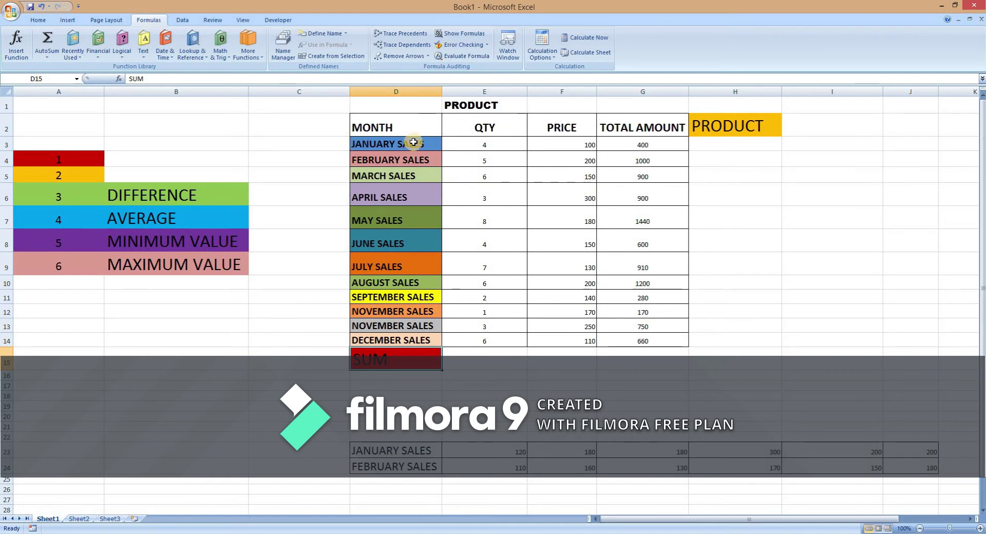
left_click(647, 355)
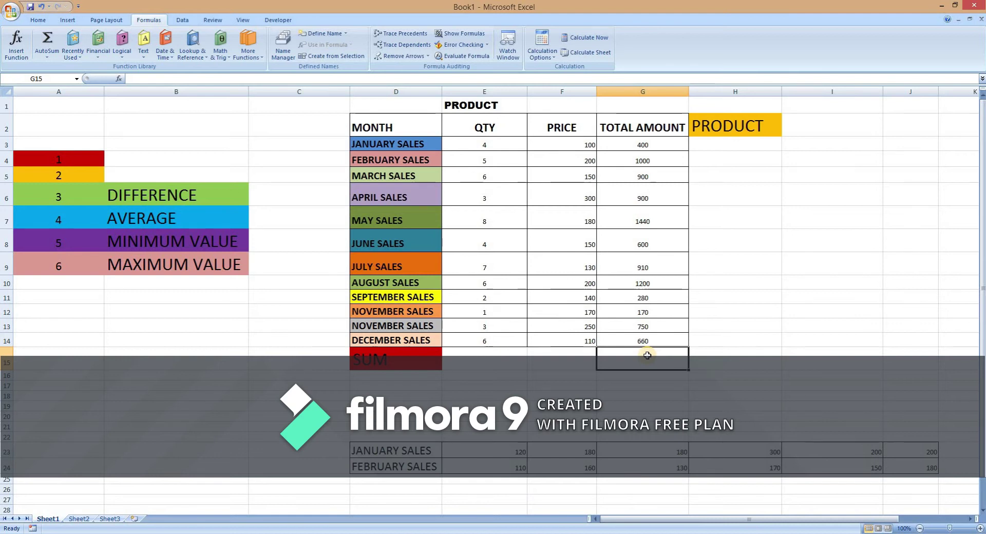
type("=")
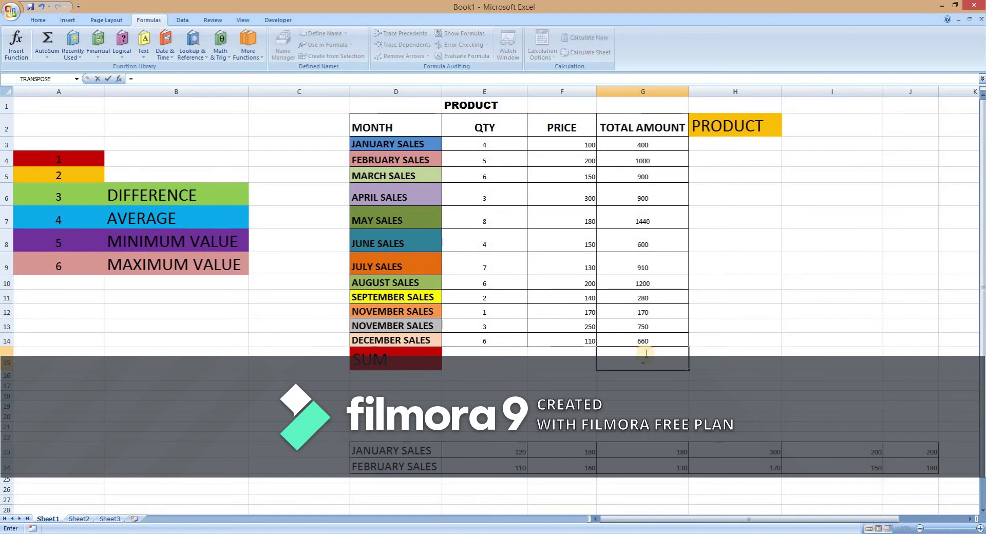
left_click(656, 143)
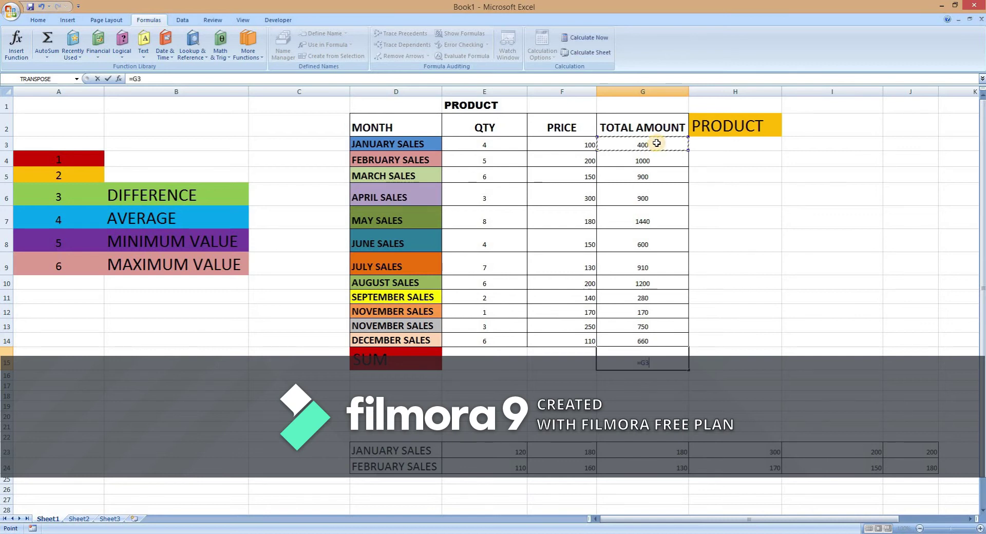
type("+")
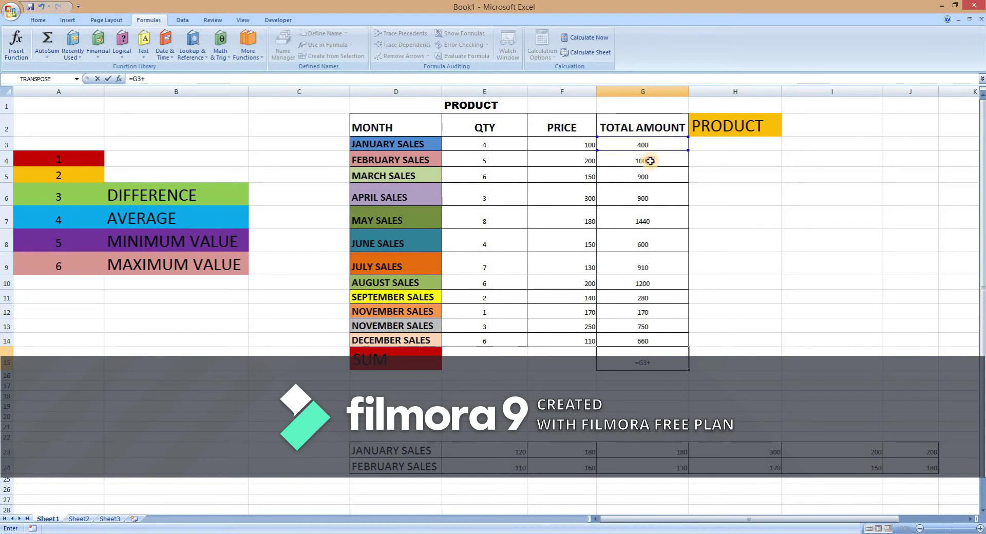
left_click(650, 160)
type("+")
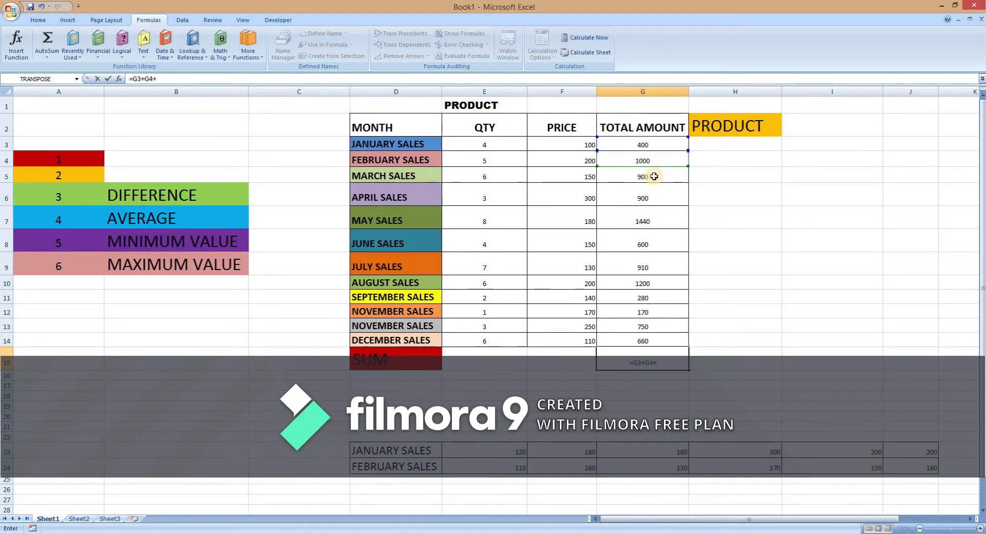
left_click(654, 176)
type("+")
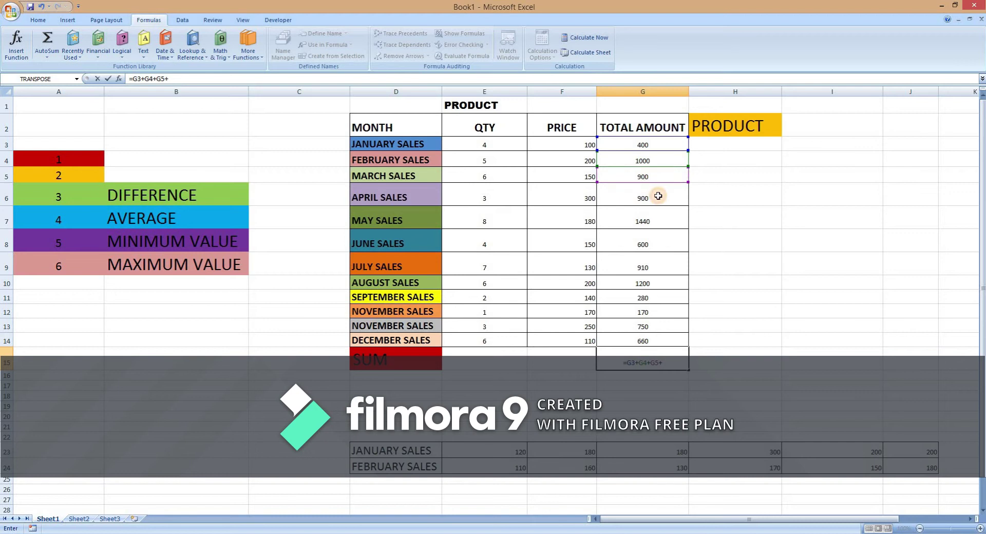
left_click(658, 195)
type("+")
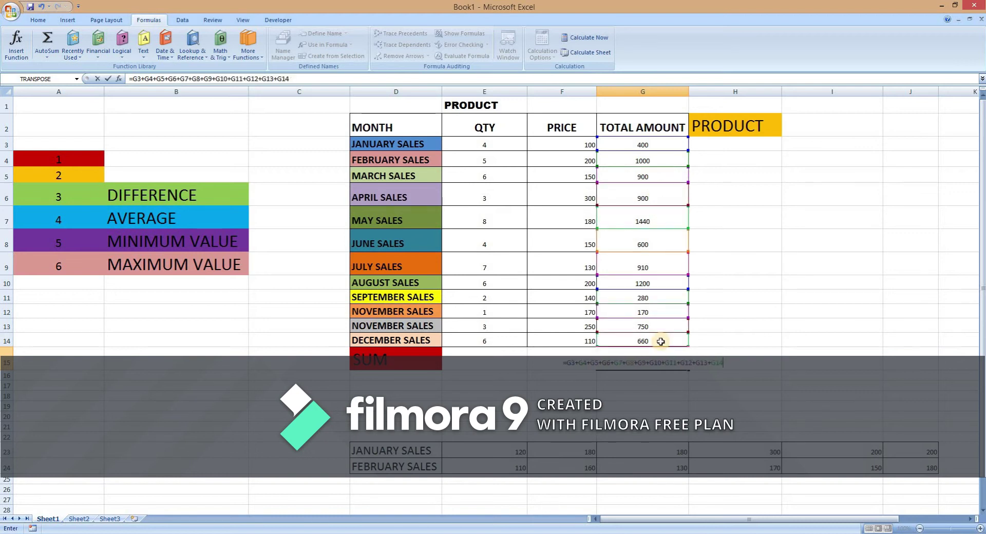
key("Return")
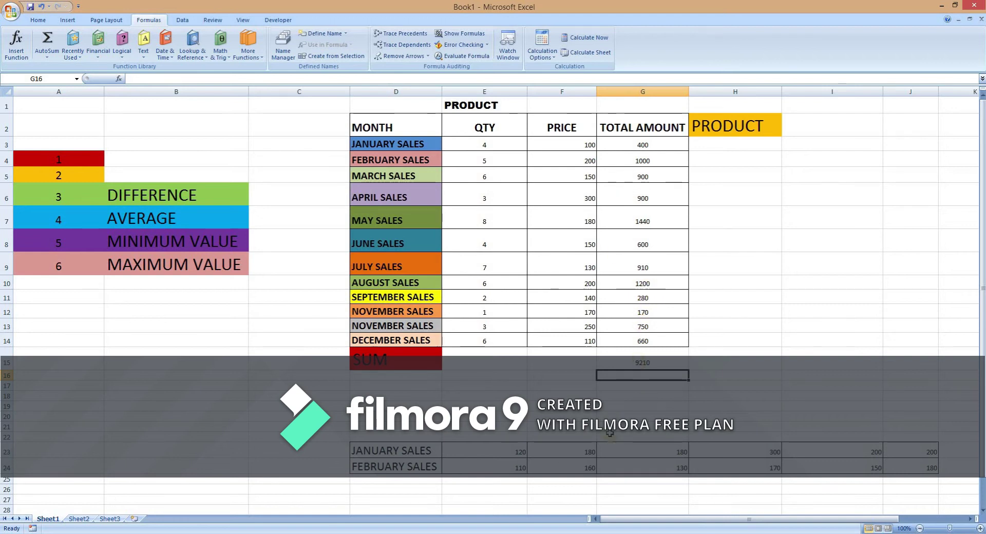
left_click(639, 364)
key("Delete")
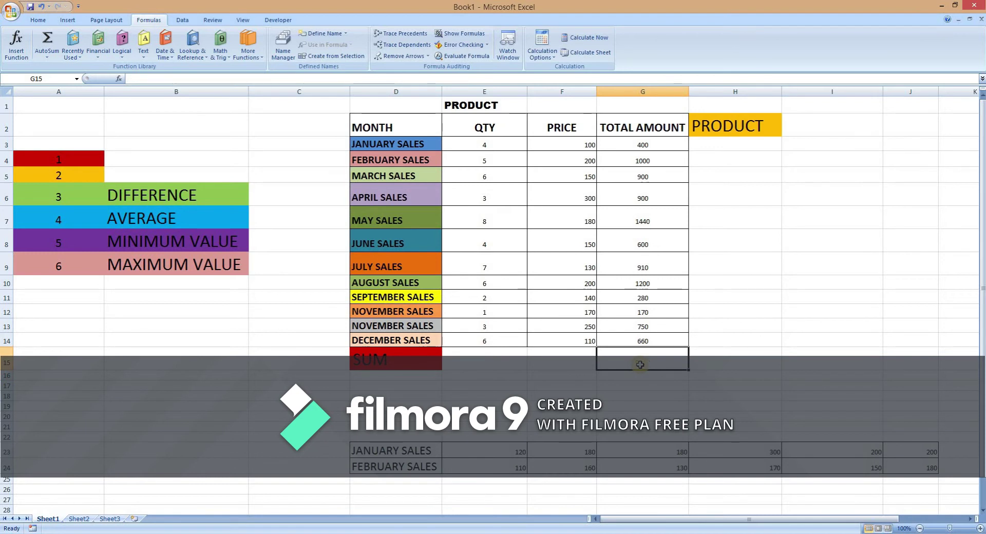
type("=")
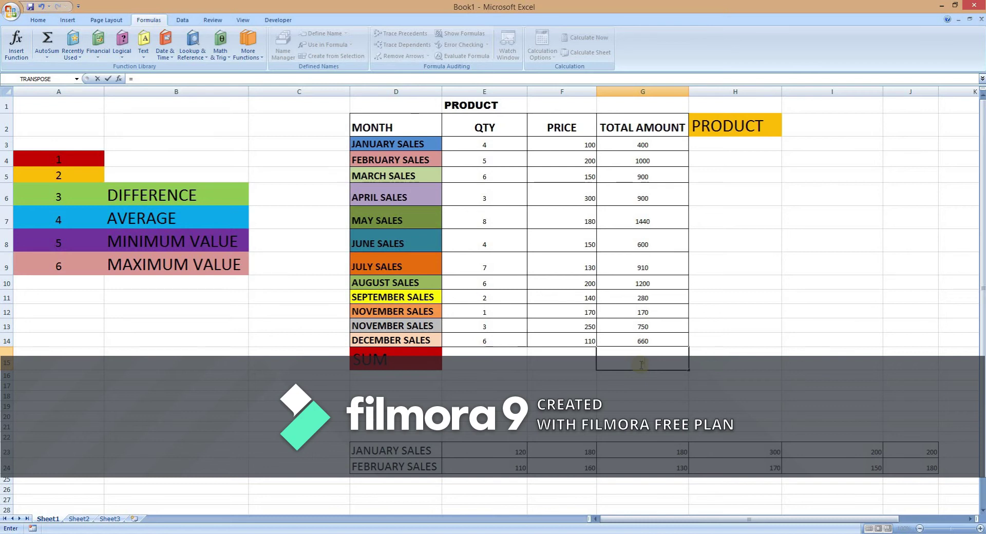
type("SUM")
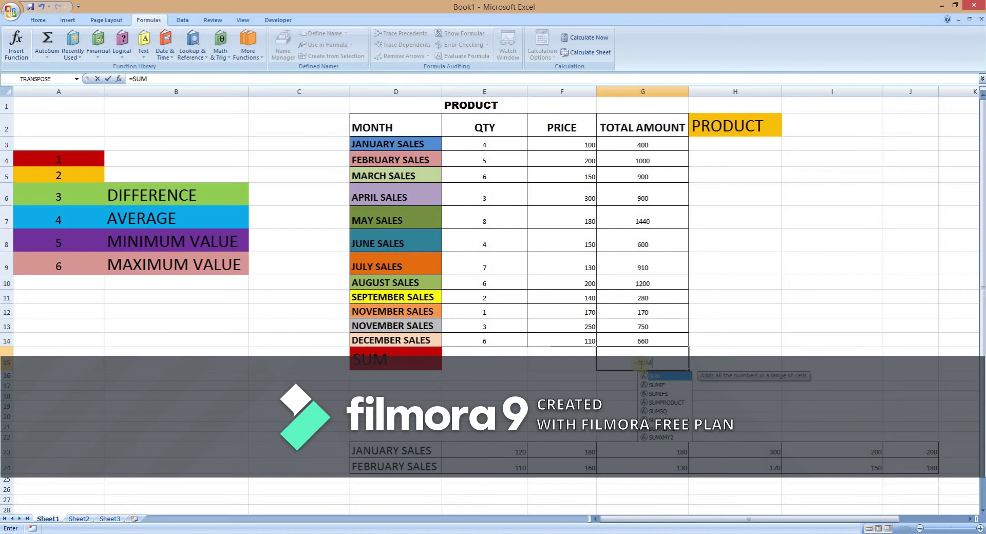
type("(")
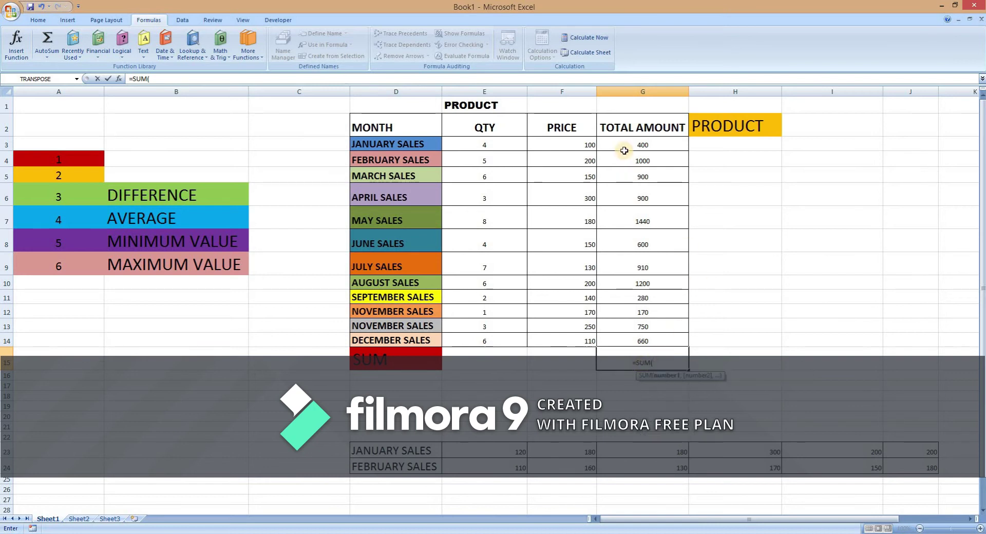
- Finish =SUM(G3:G14) in G15 so the SUM row totals 9210
left_click_drag(626, 141, 622, 338)
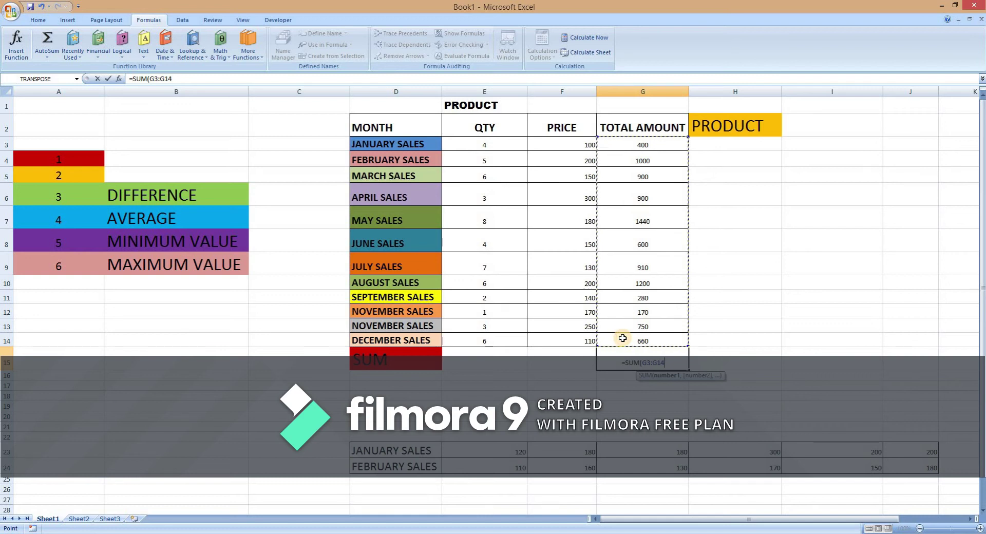
type(")")
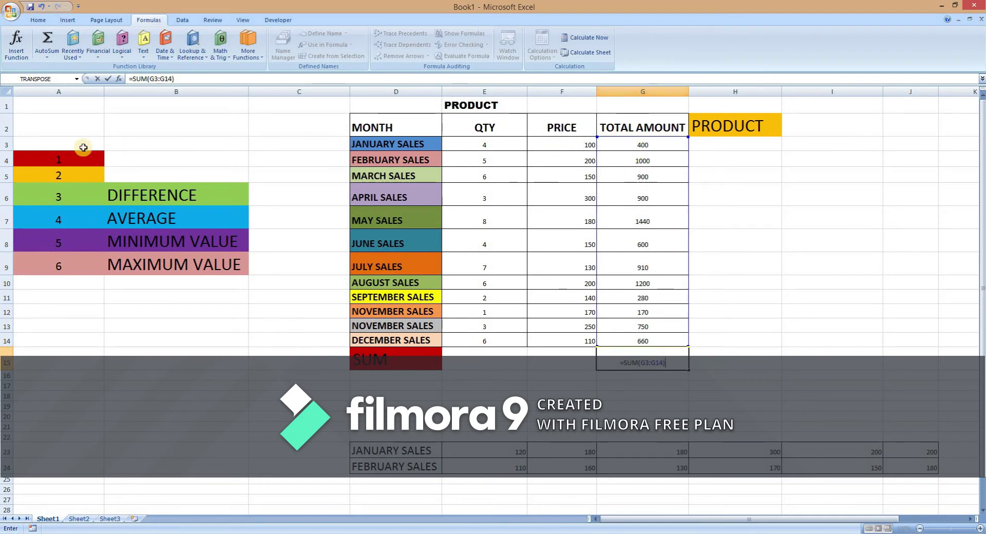
left_click(2, 146)
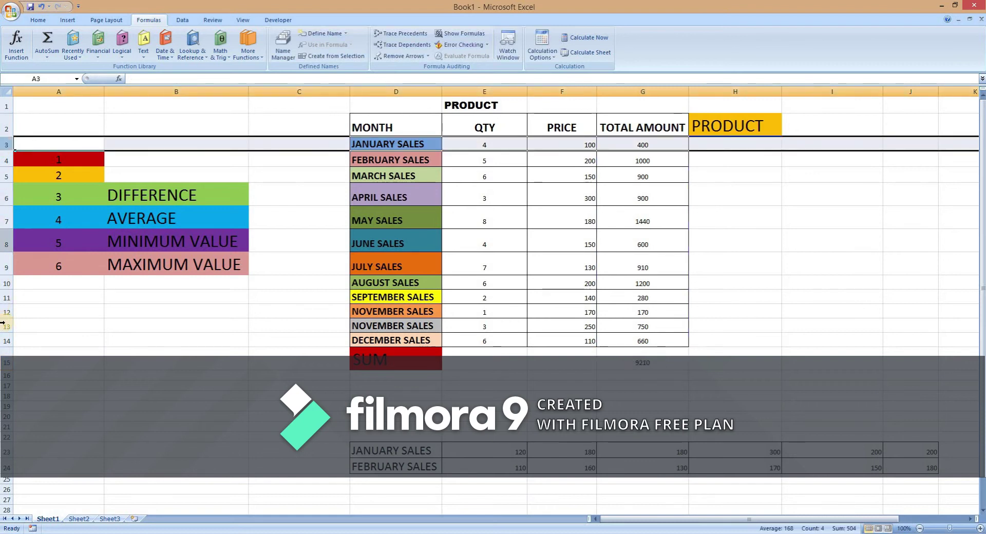
- Select rows 3 and 14 and check the formula behind G15's total
left_click(4, 344)
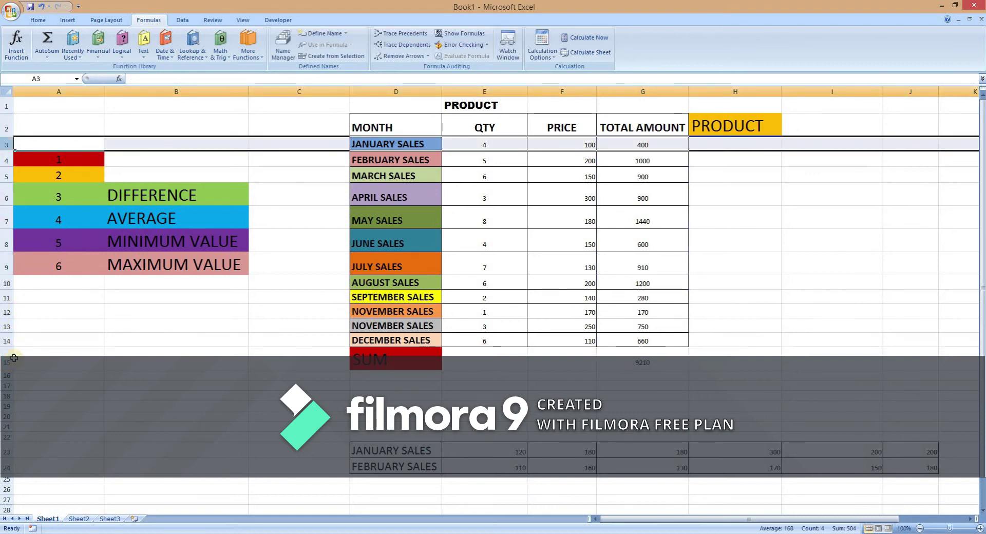
left_click(5, 340)
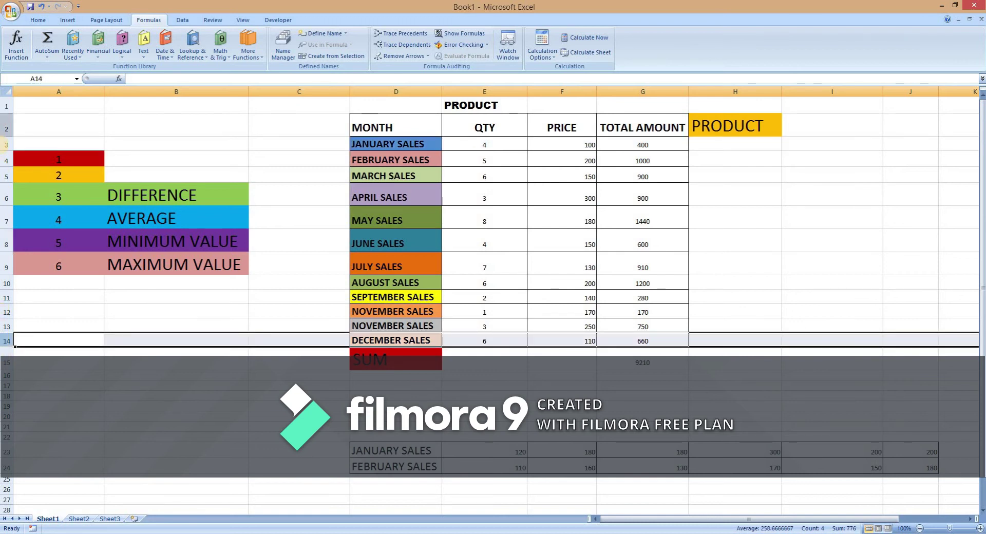
left_click(4, 144)
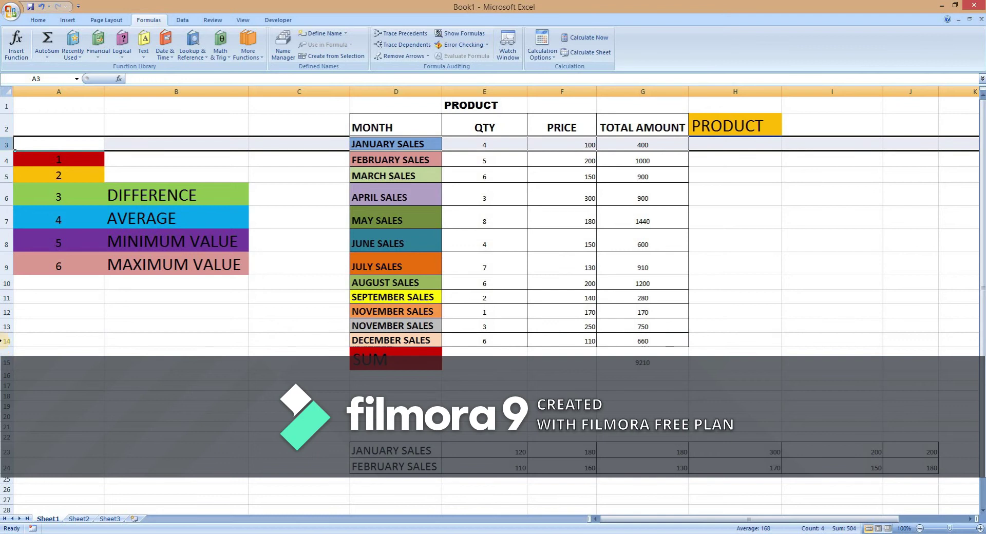
left_click(5, 339)
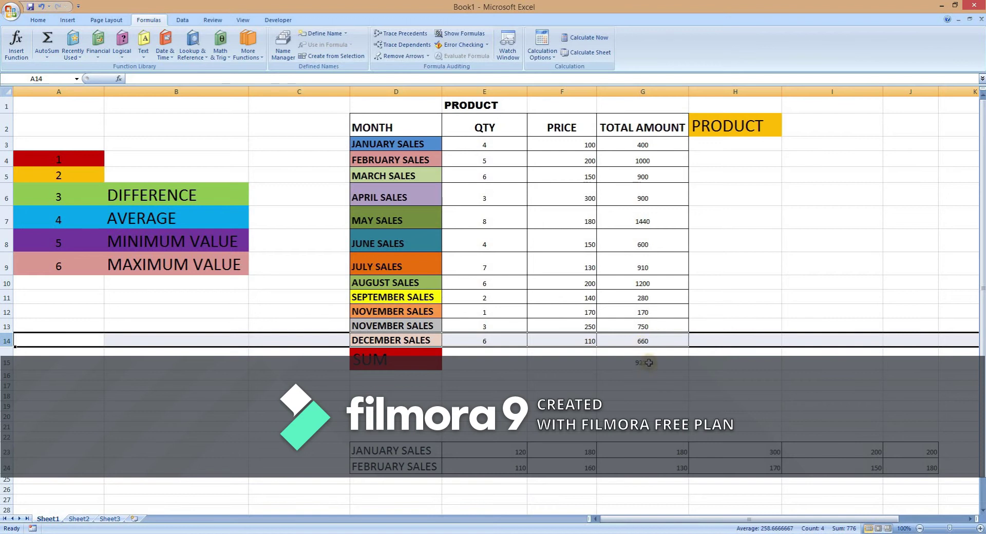
left_click(648, 363)
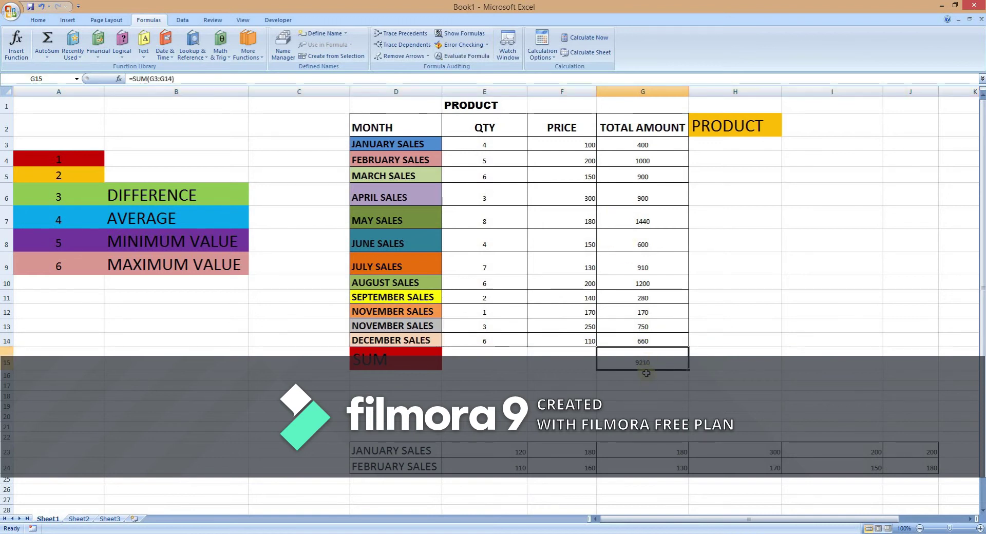
- Clear G15 and recreate the total with AutoSum Sum over G3:G14, again 9210
key("Delete")
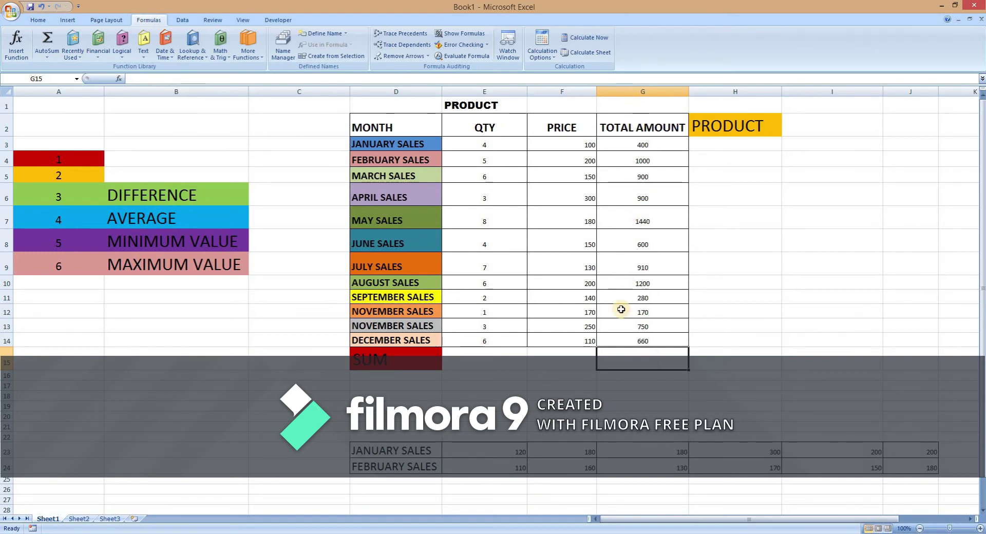
left_click_drag(638, 143, 623, 334)
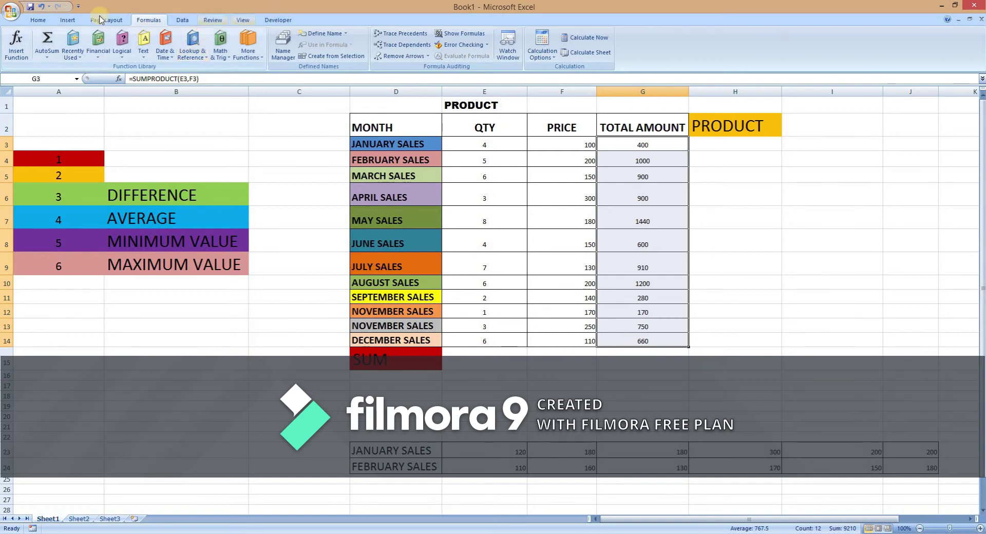
left_click(40, 21)
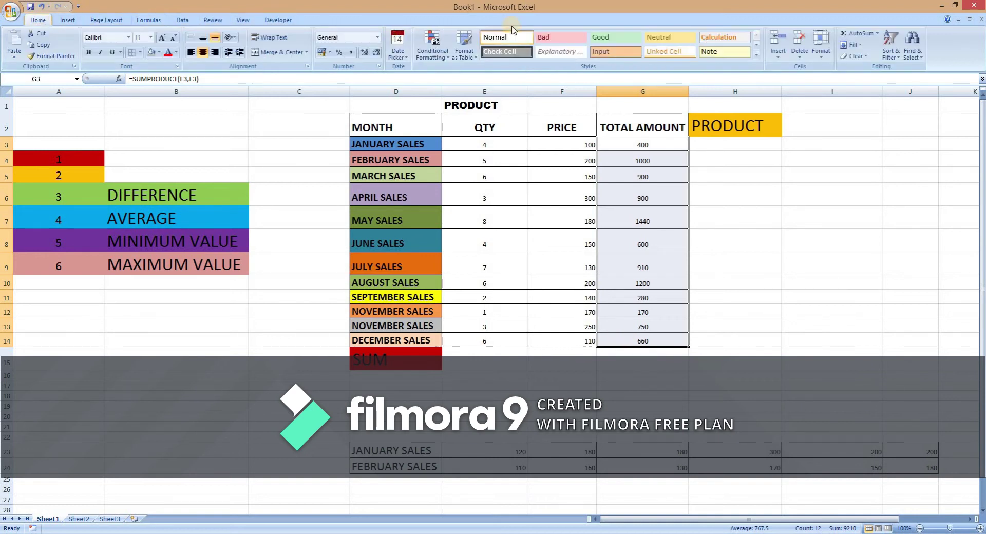
left_click(877, 34)
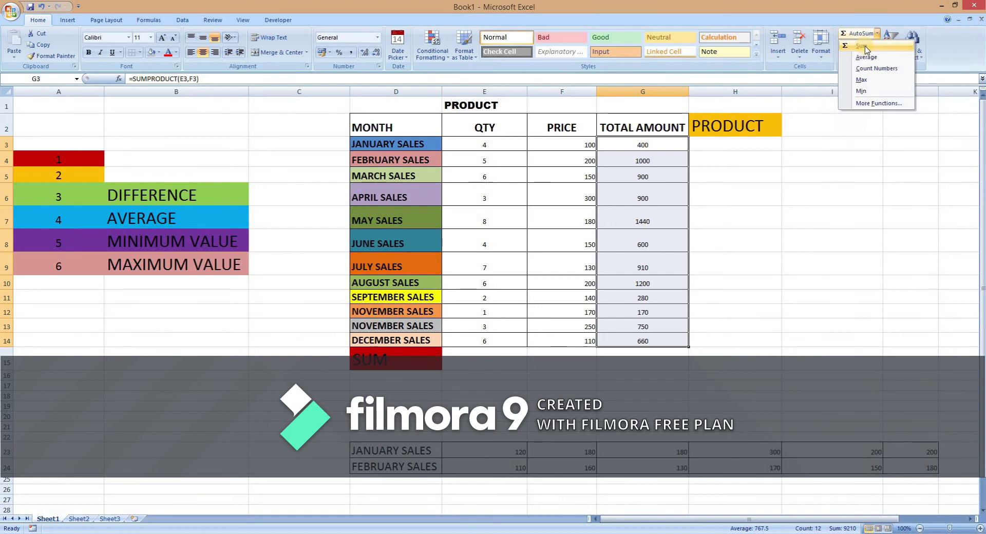
left_click(866, 47)
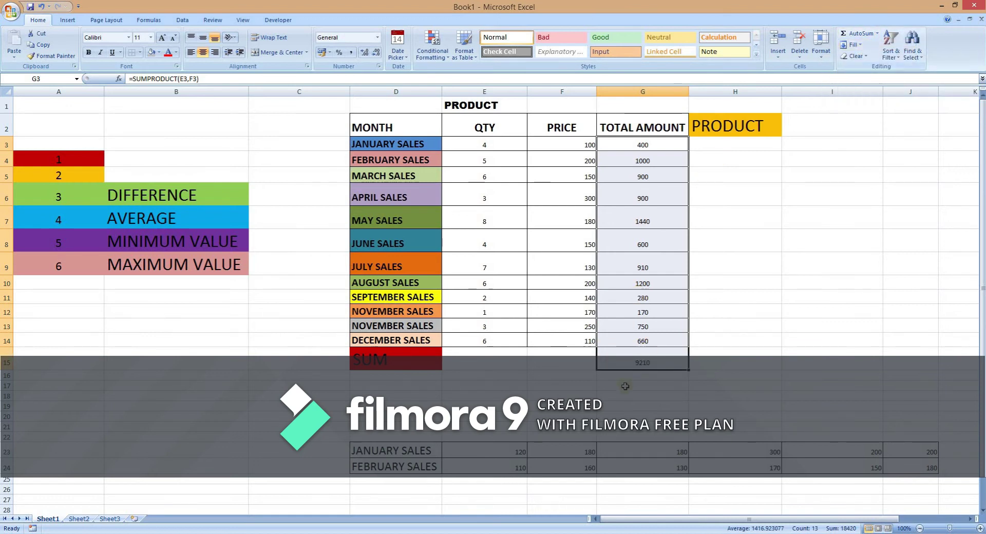
left_click(652, 362)
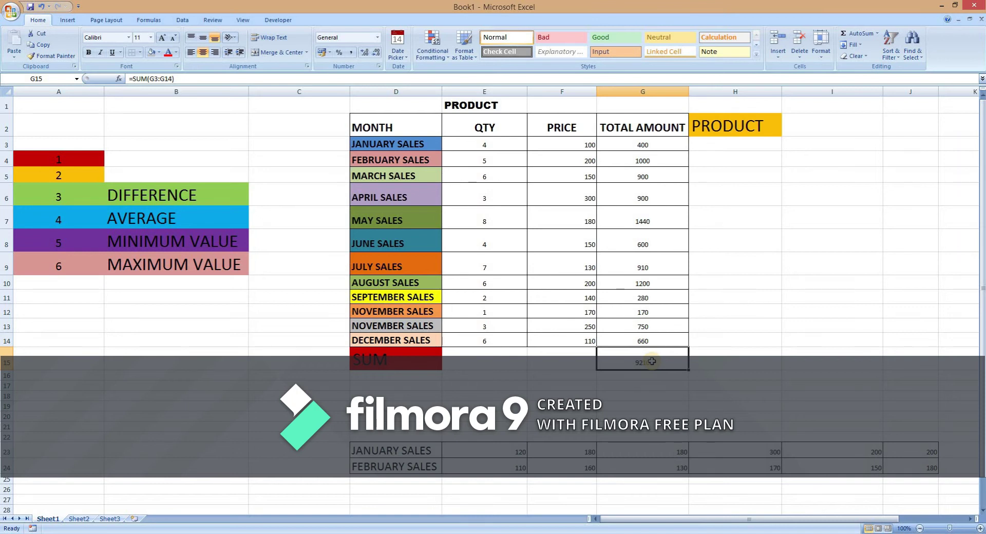
- Move the DIFFERENCE label down to D25
left_click_drag(981, 343, 981, 354)
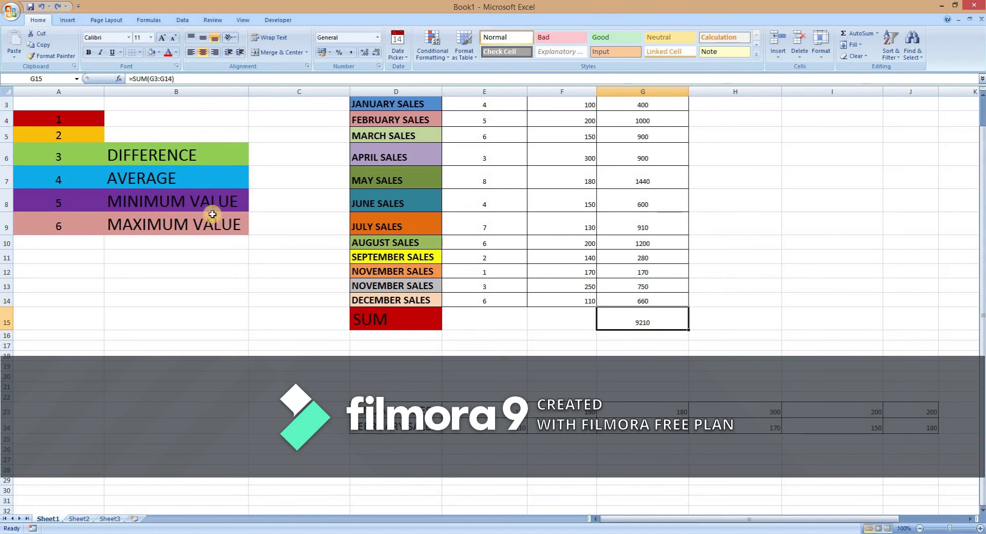
left_click(176, 155)
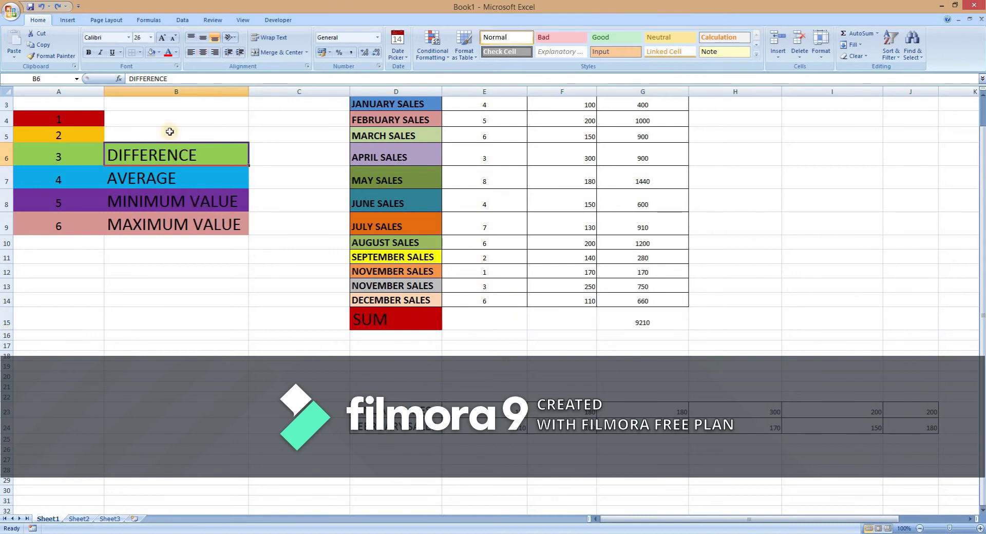
left_click_drag(172, 145, 382, 439)
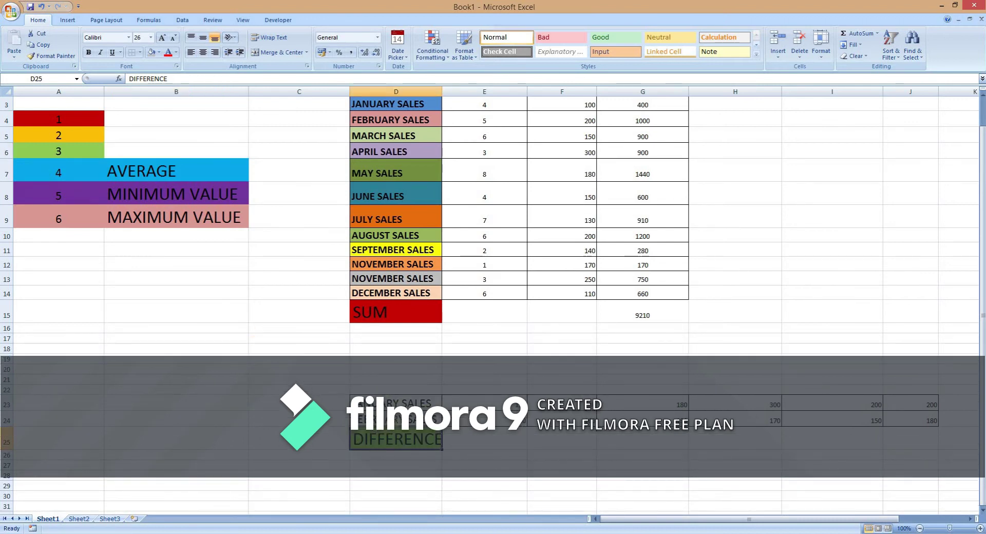
- Enter =E23-E24 in E25 and fill it to J25, giving 10, 20, 50, 130, 50, 20
left_click(504, 432)
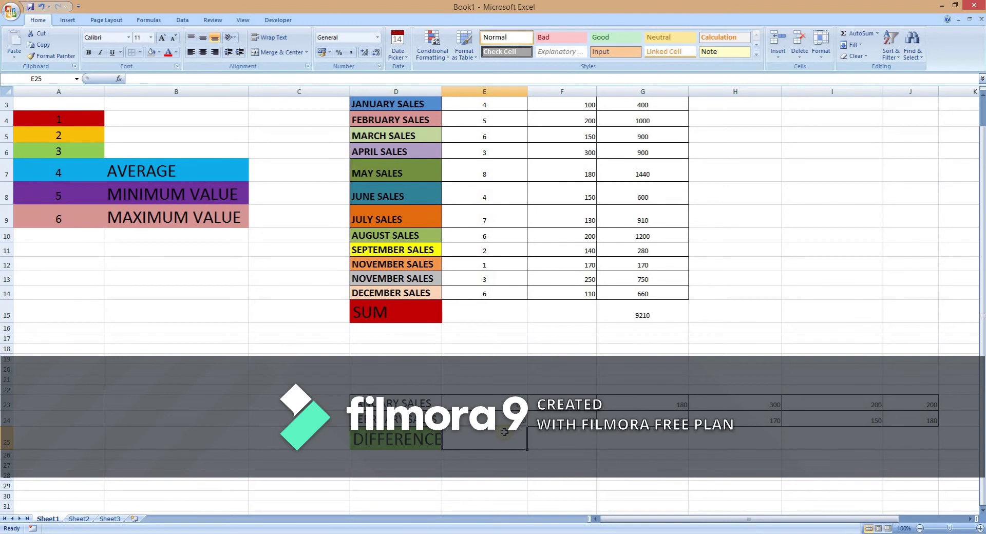
type("=")
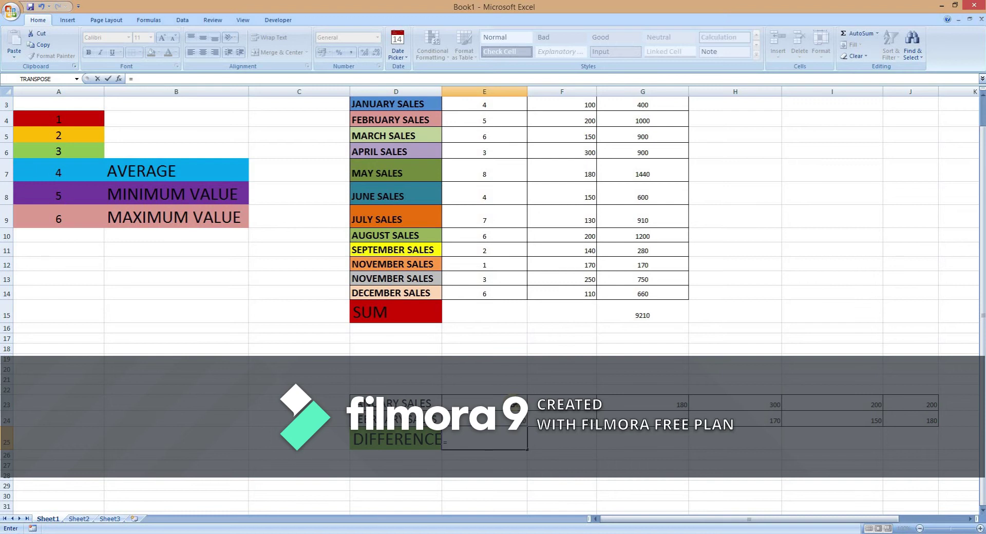
left_click(484, 403)
type("-")
left_click(484, 419)
key("Return")
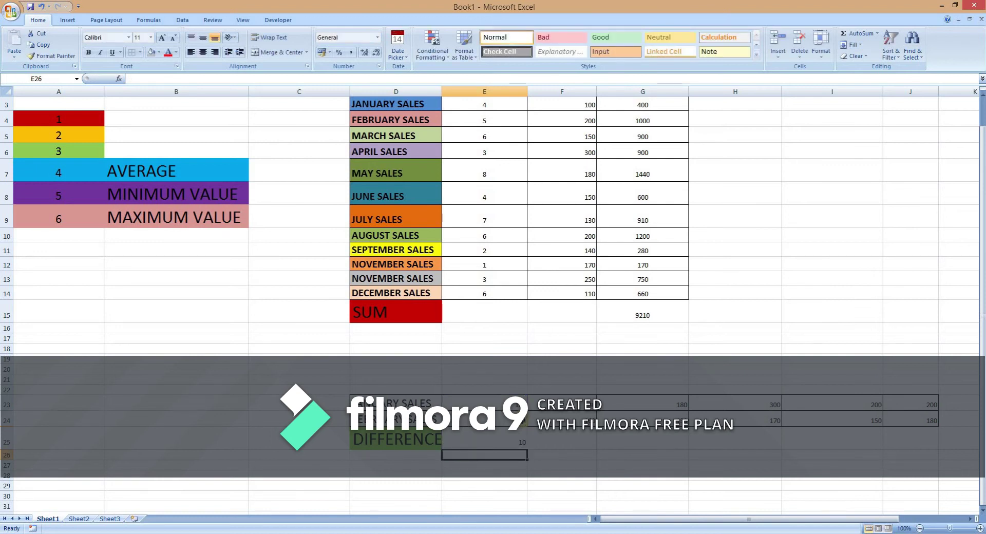
left_click(520, 439)
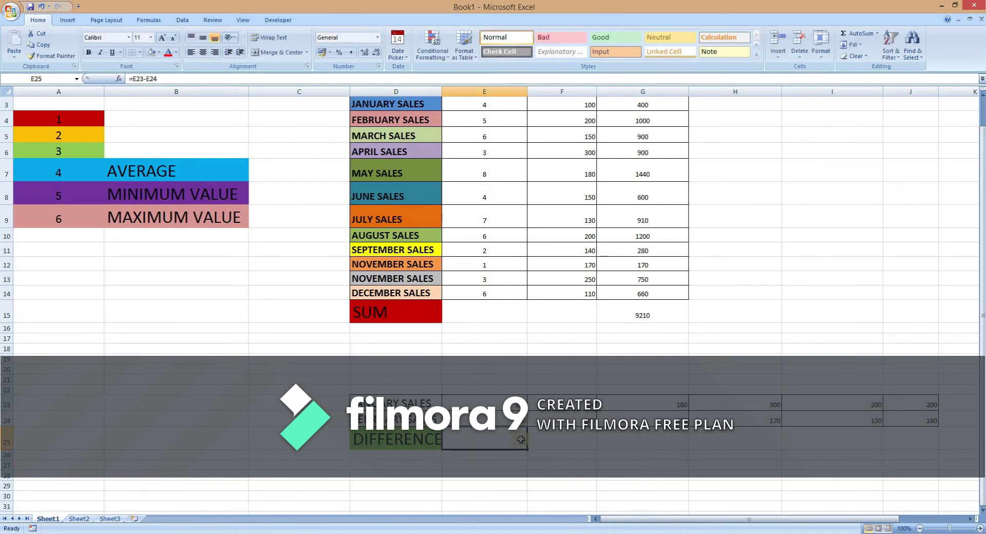
left_click_drag(525, 450, 922, 456)
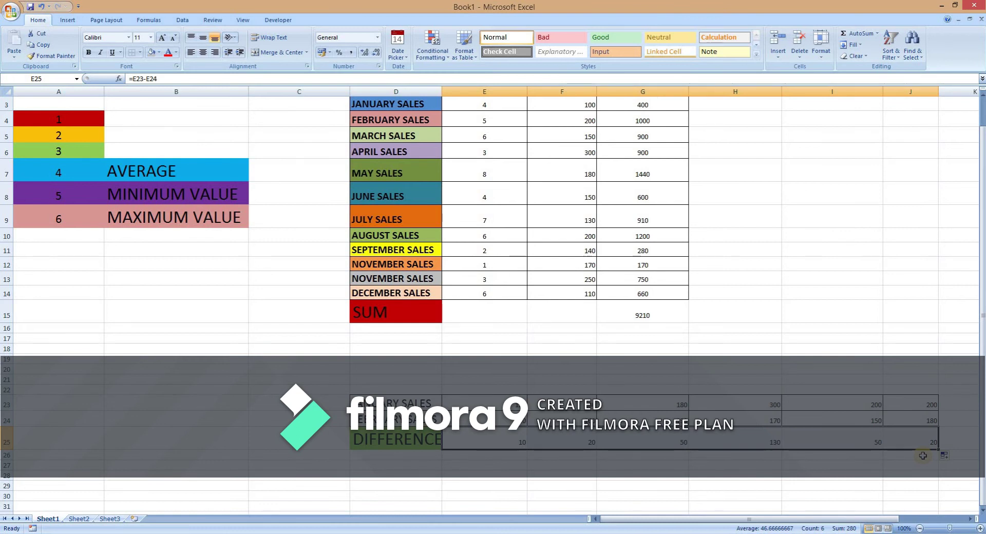
left_click(164, 167)
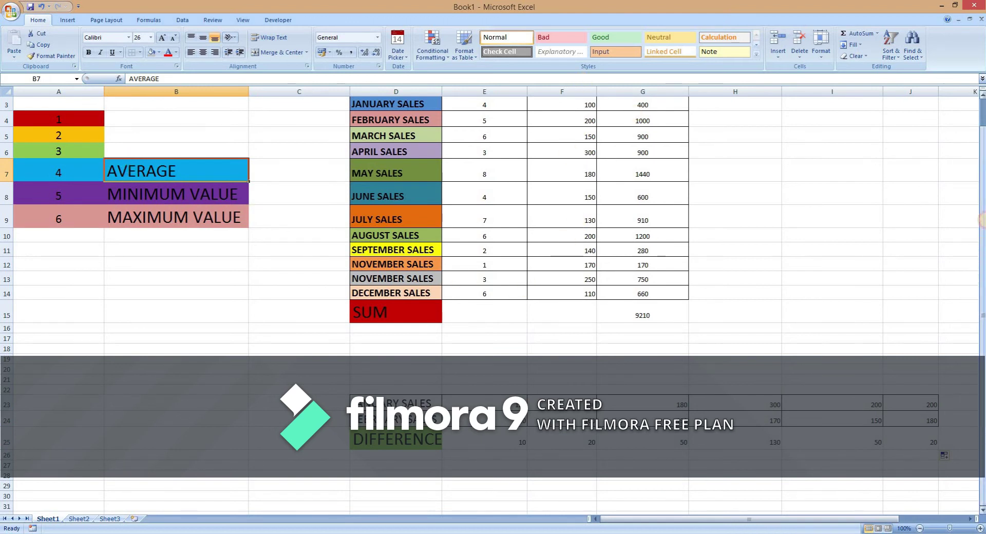
- Move the AVERAGE label from B7 to D16, directly beneath the SUM row
left_click_drag(982, 279, 982, 272)
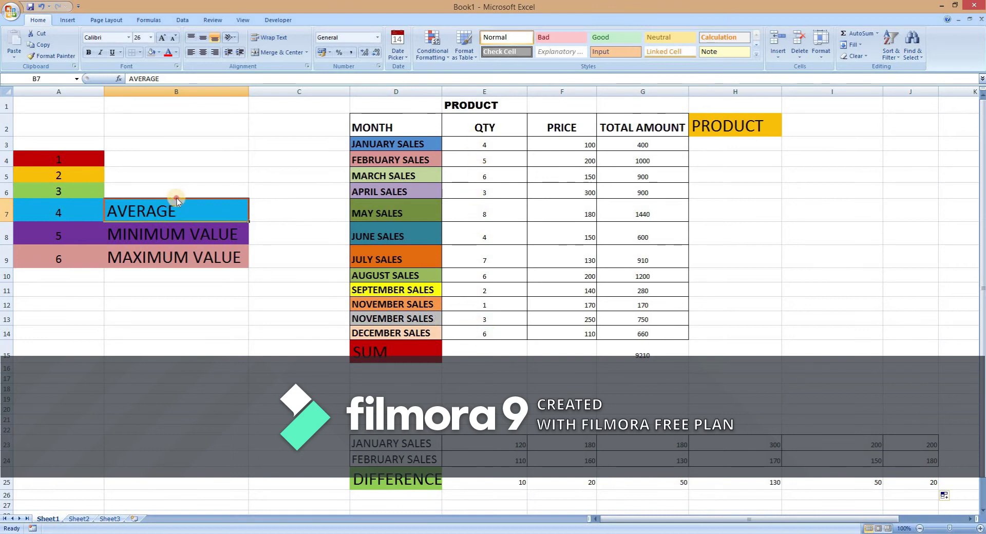
left_click_drag(176, 200, 378, 381)
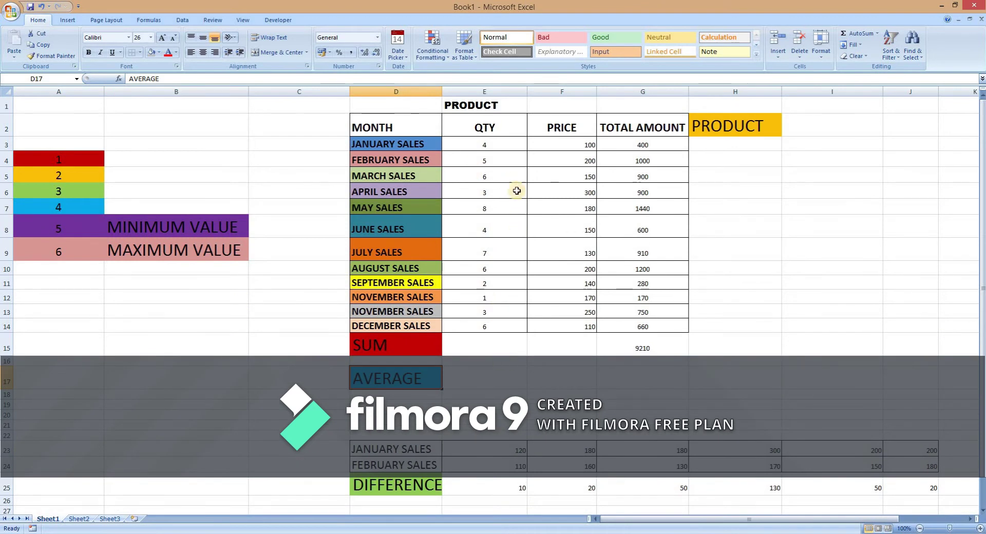
left_click_drag(419, 367, 419, 357)
left_click(498, 367)
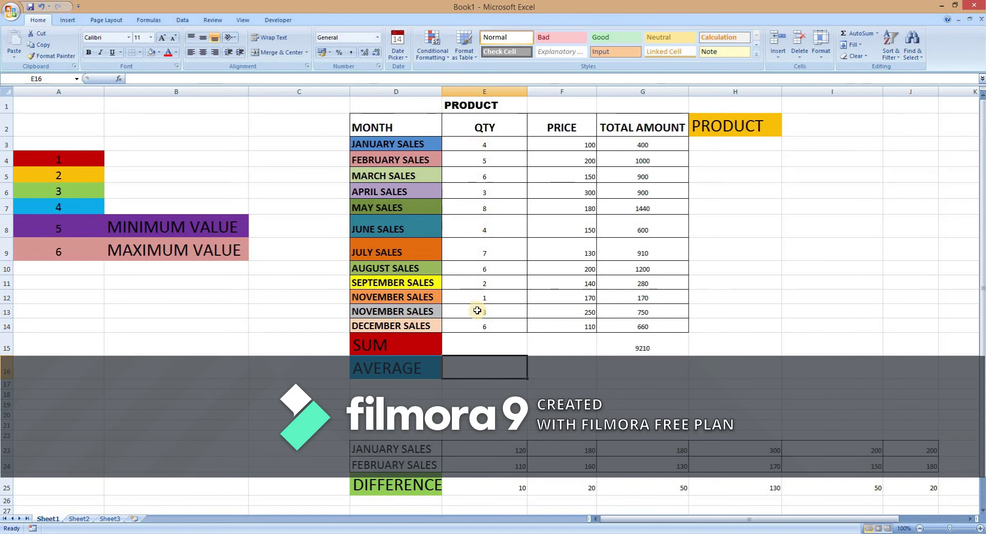
- Enter =AVERAGE(E3:E14) in E16 and fill to G16: 4.583333333, 173.3333333, 767.5
type("=")
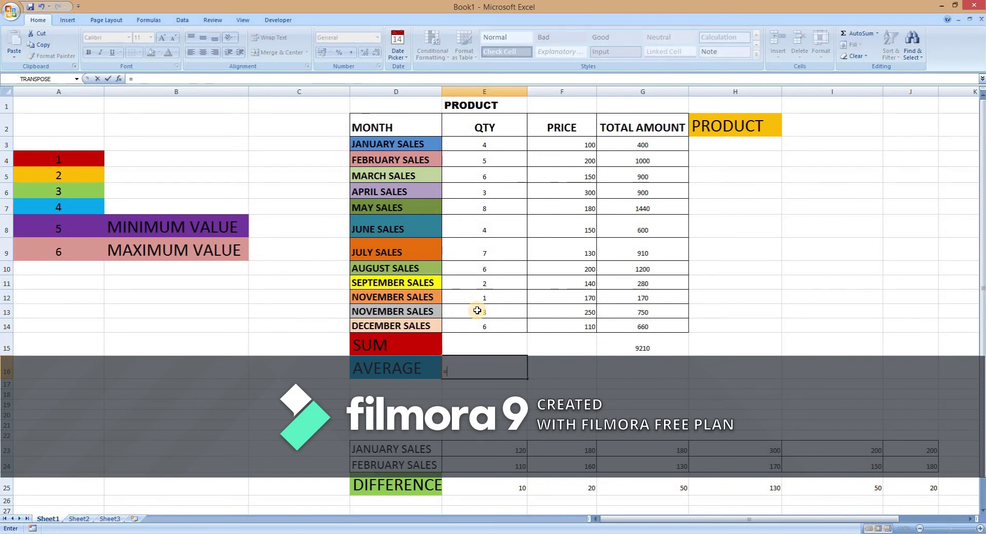
type("AV")
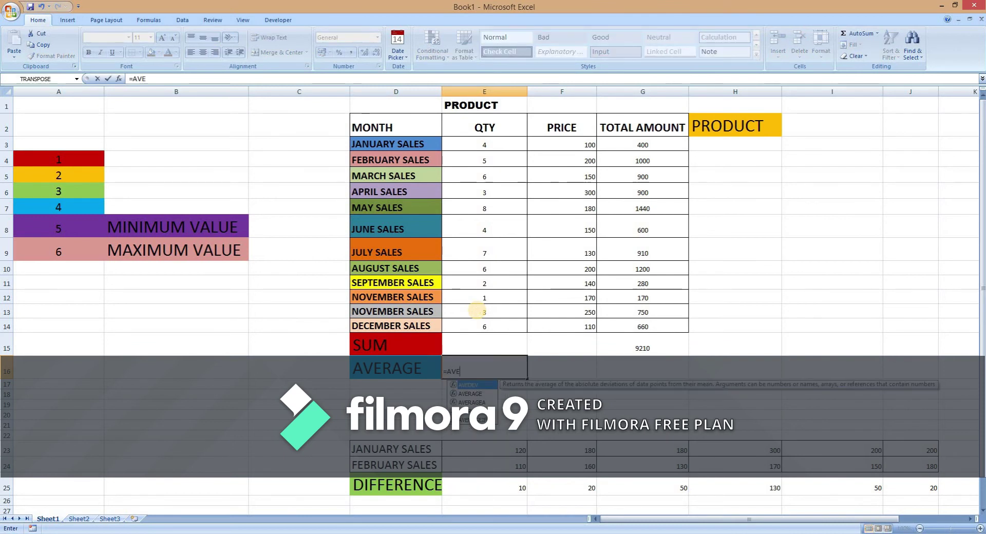
type("E")
left_click(477, 394)
double_click(477, 395)
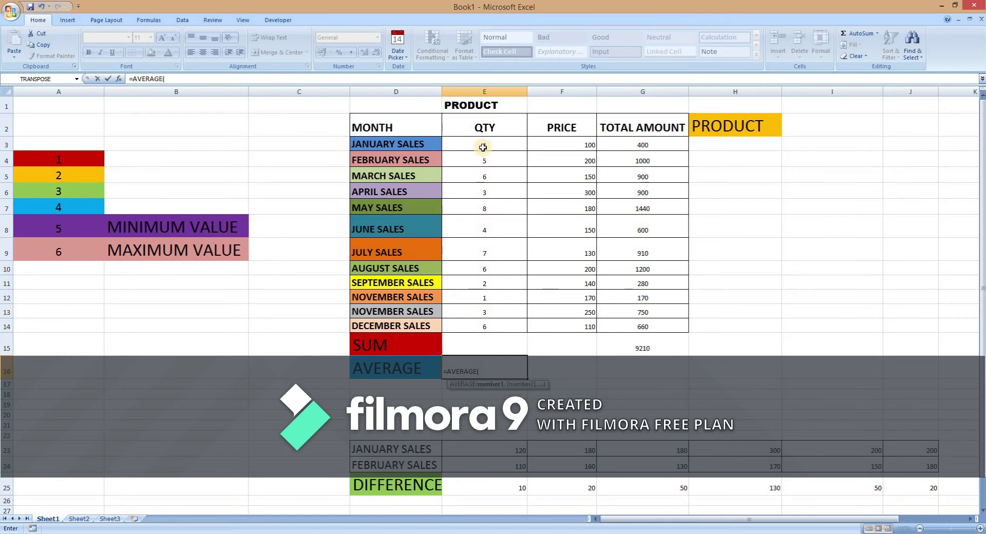
left_click_drag(482, 148, 479, 328)
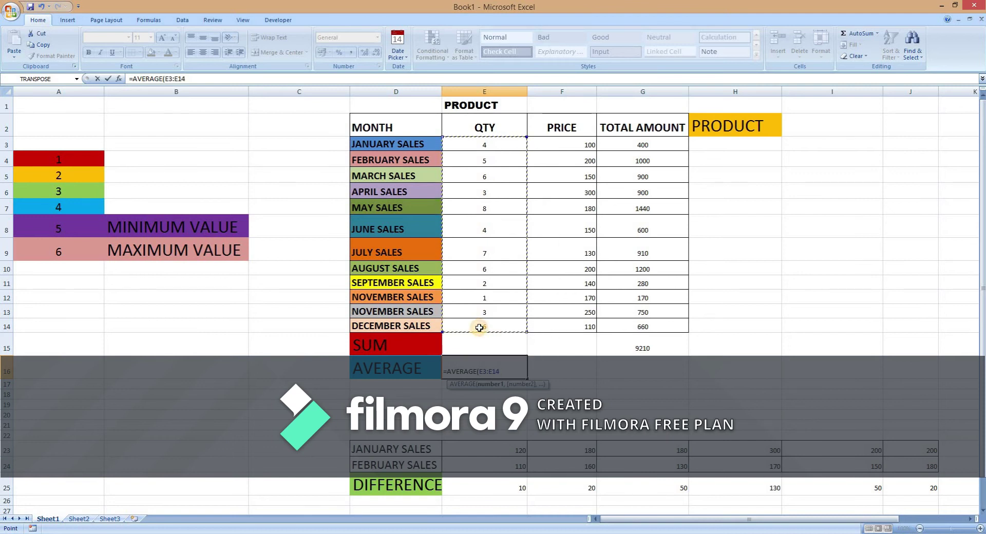
type(")")
key("Return")
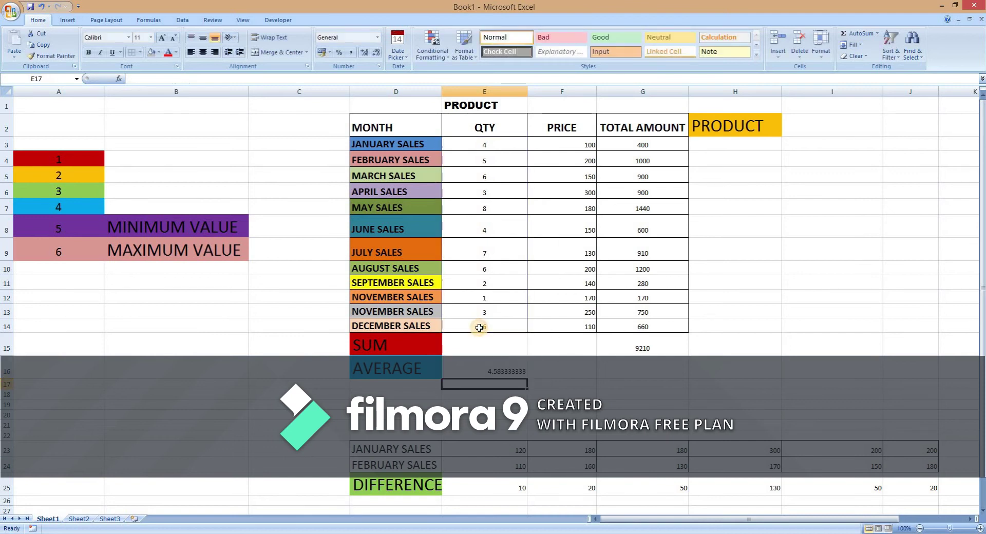
left_click(519, 375)
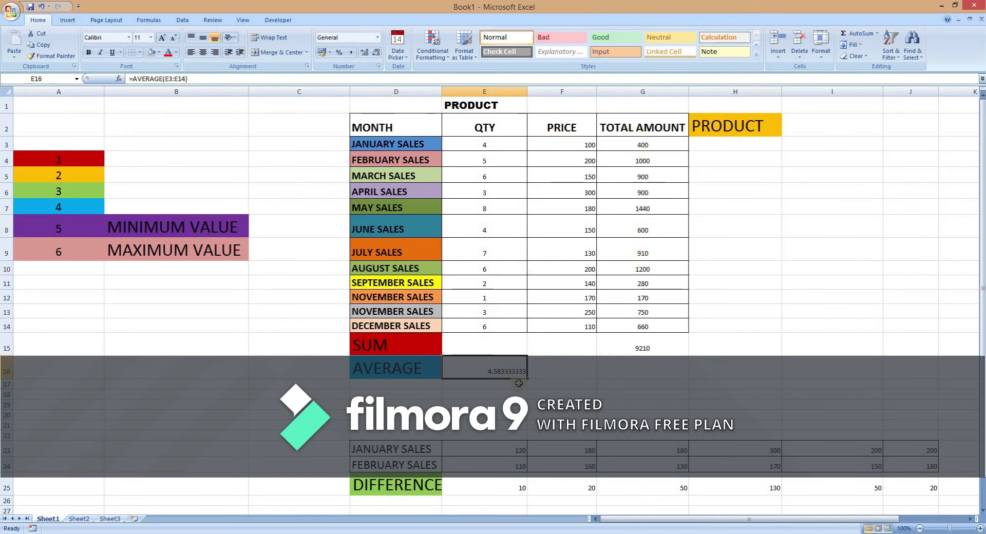
left_click_drag(527, 378, 659, 374)
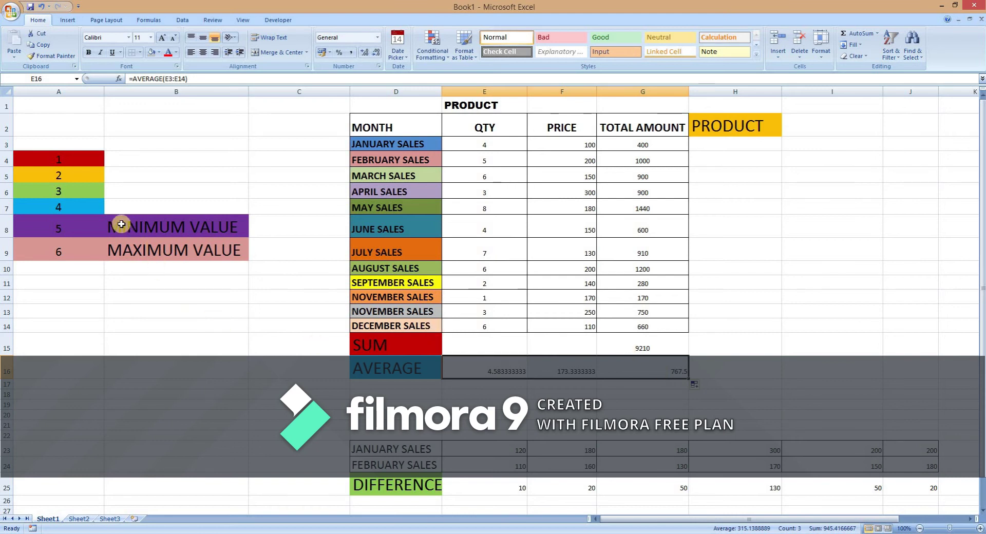
- Move the MINIMUM VALUE label from B8 into D17, just below the AVERAGE row
left_click_drag(121, 225, 370, 386)
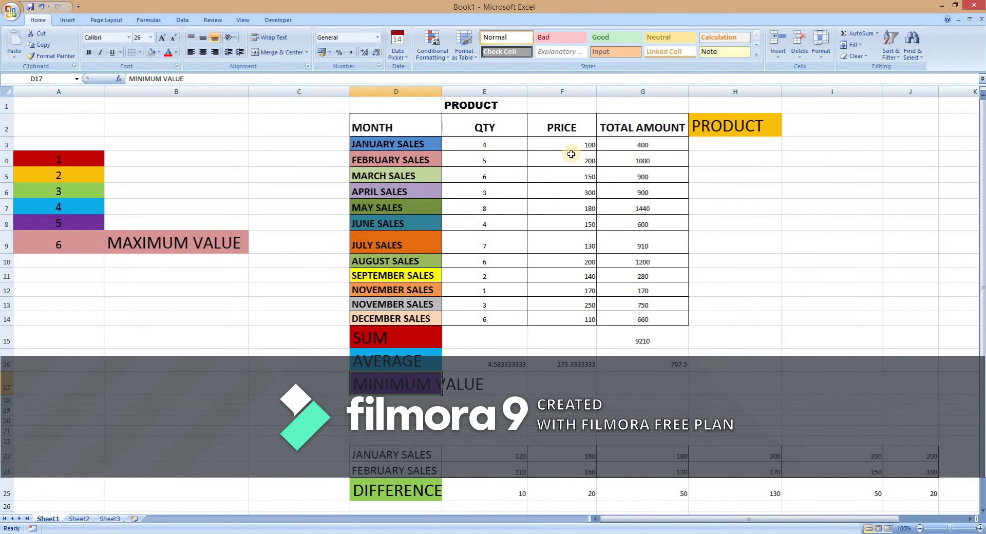
left_click(495, 388)
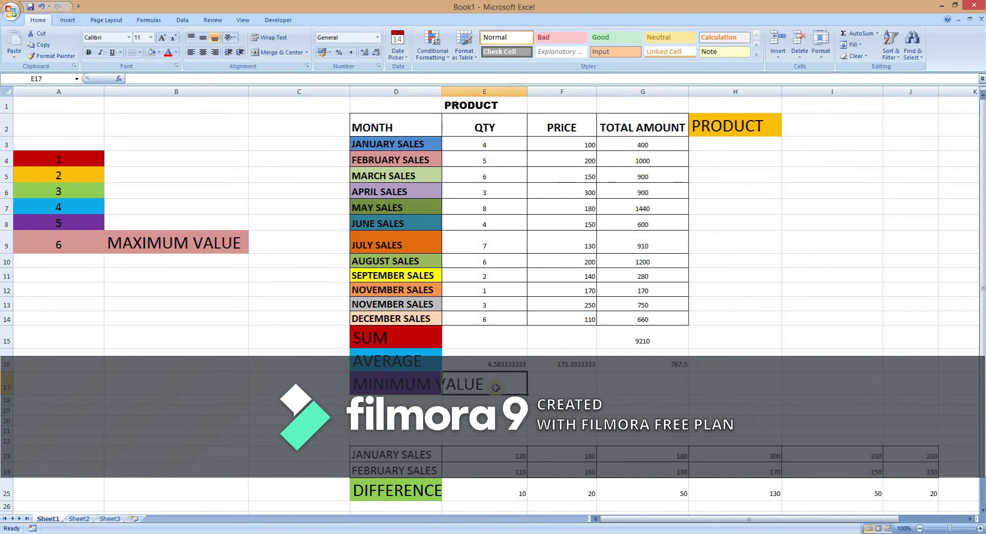
- Widen column D, enter =MIN(E3:E14) in E17, and fill it across to G17 (1, 100, 170)
double_click(441, 91)
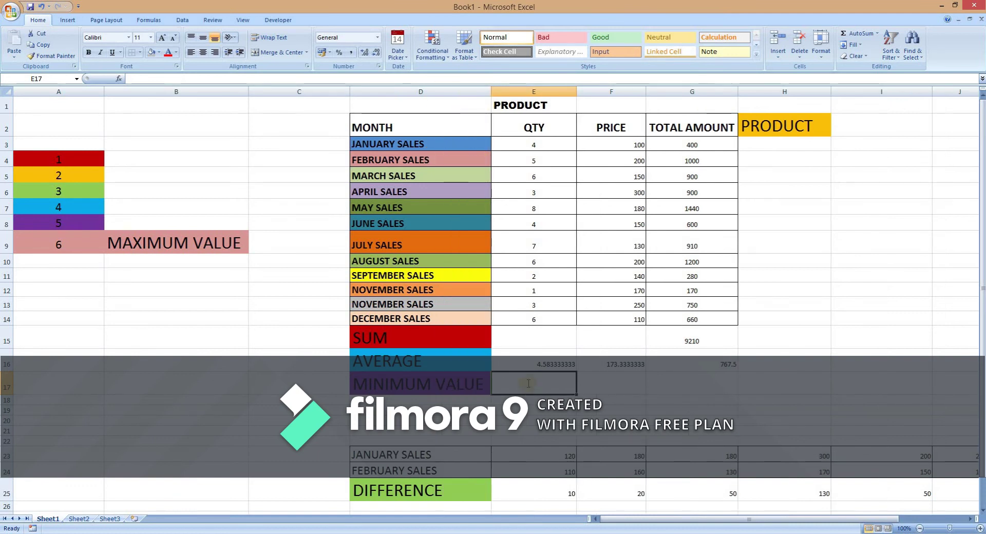
type("=")
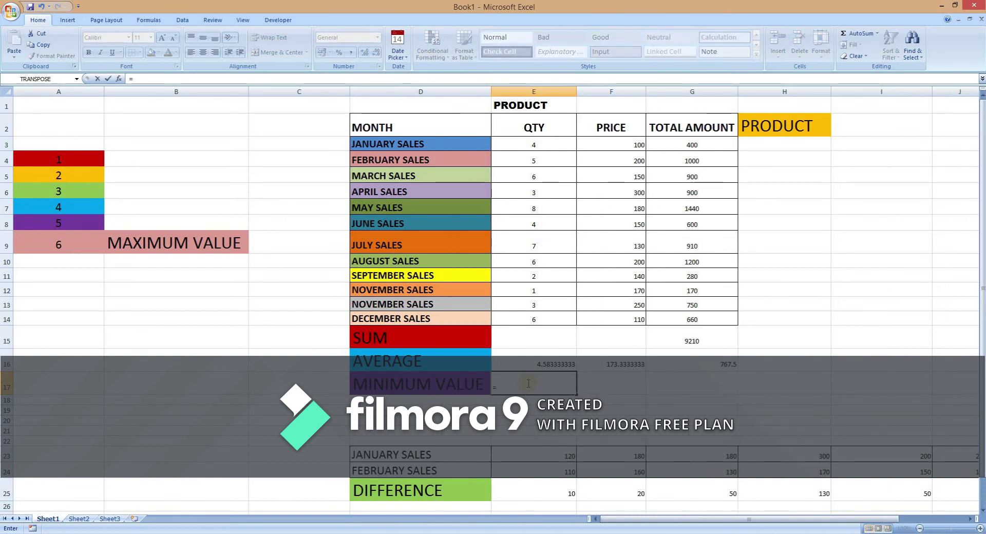
type("MIN(")
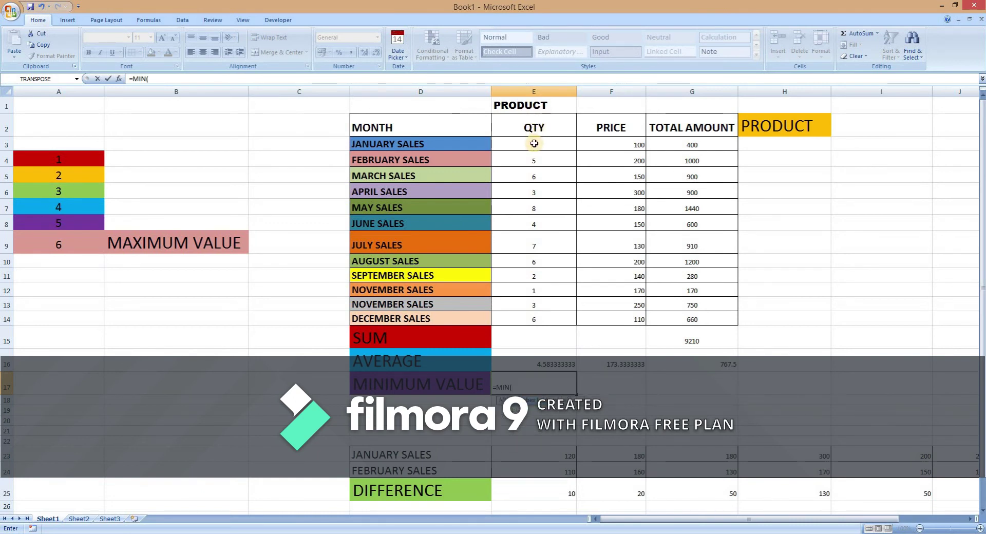
left_click_drag(519, 138, 522, 316)
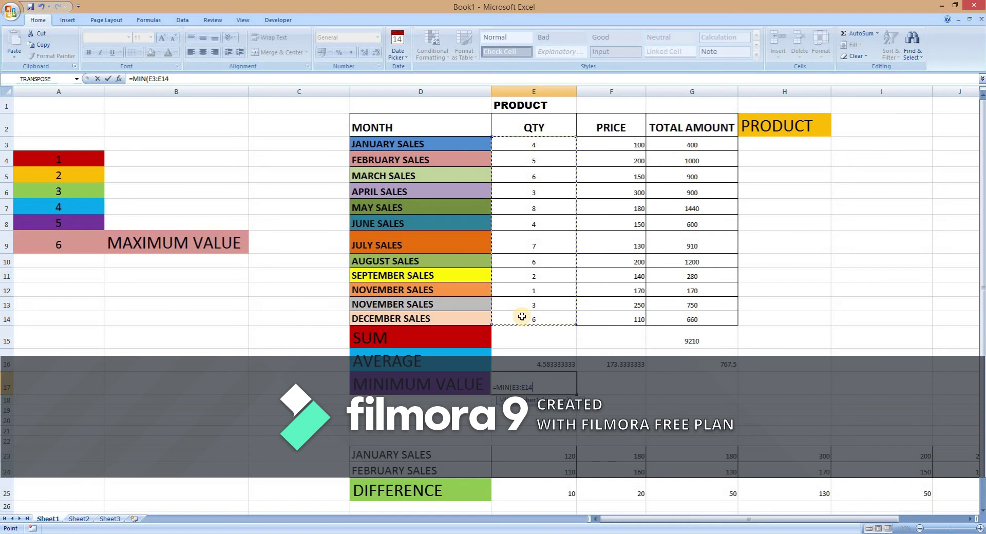
type(")")
key("Return")
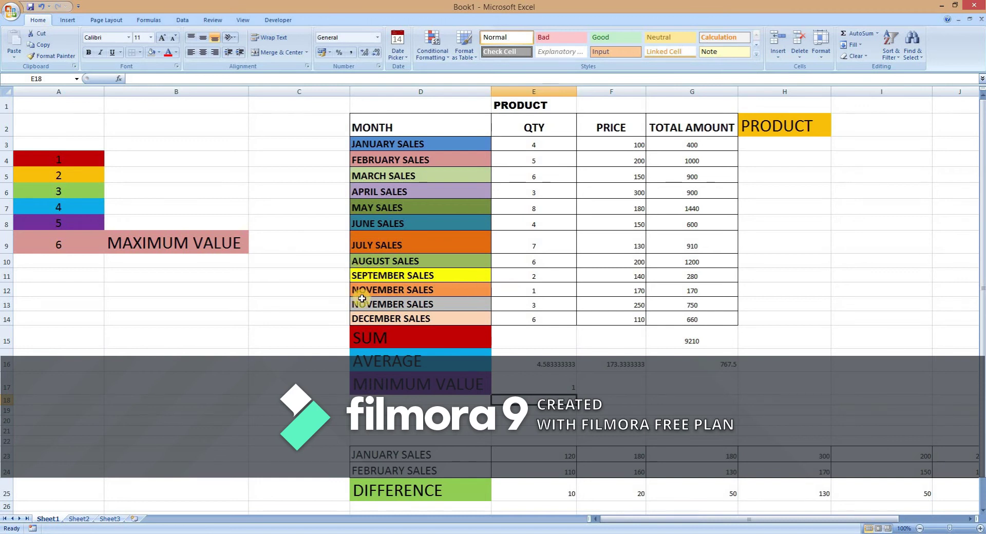
left_click(575, 391)
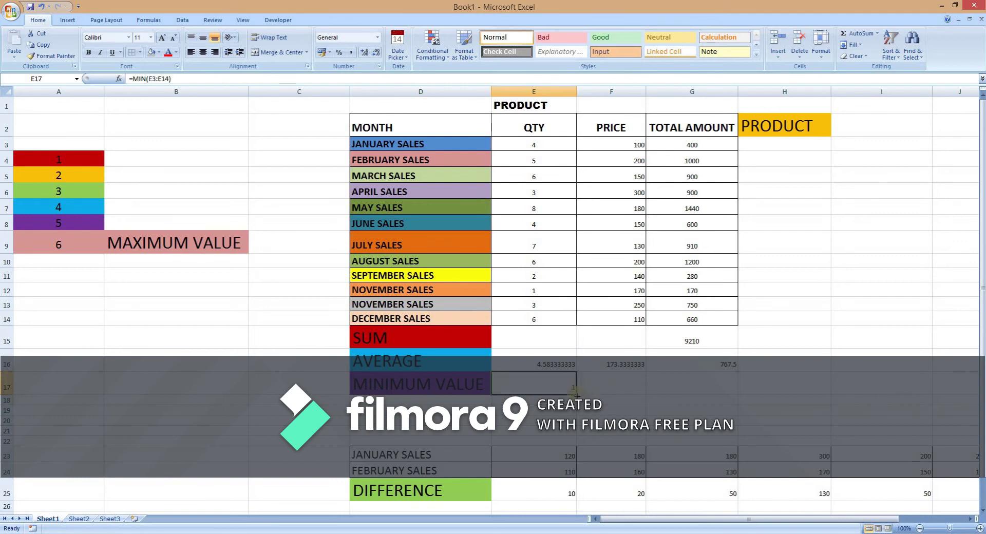
left_click_drag(696, 394, 697, 395)
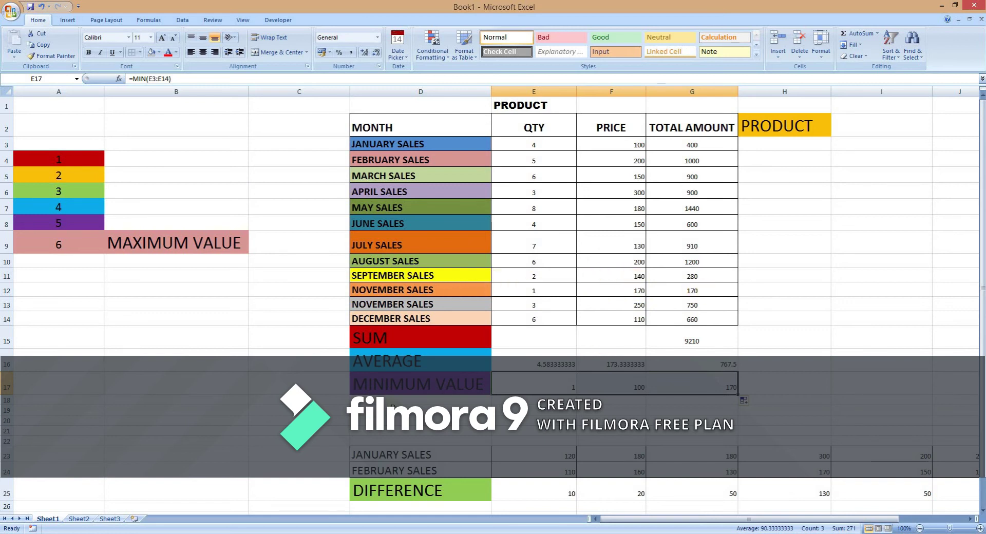
- Paste the MAXIMUM VALUE label into D18 and enter =MAX(E3:E14) in E18 for QTY
left_click(392, 405)
key("ctrl+v")
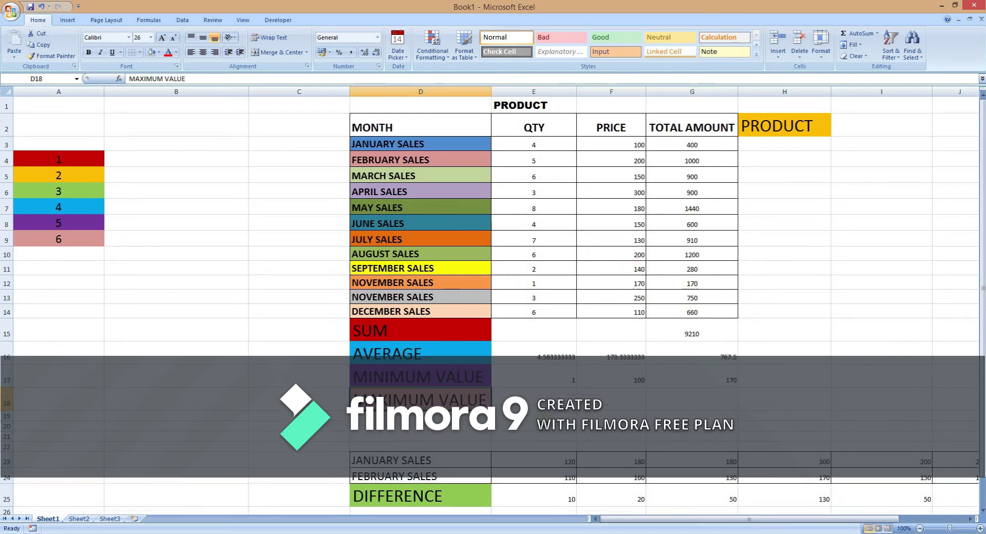
left_click(558, 399)
type("=")
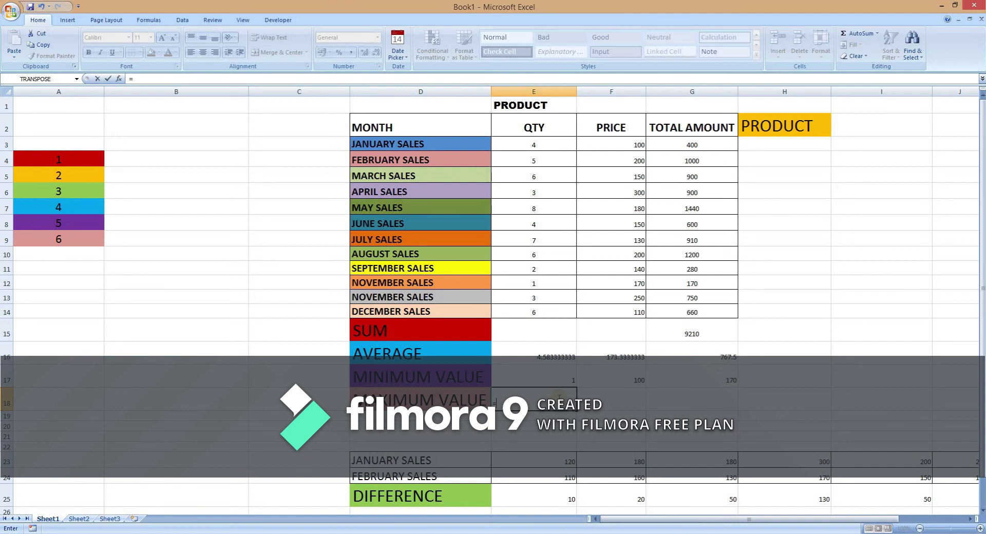
type("M")
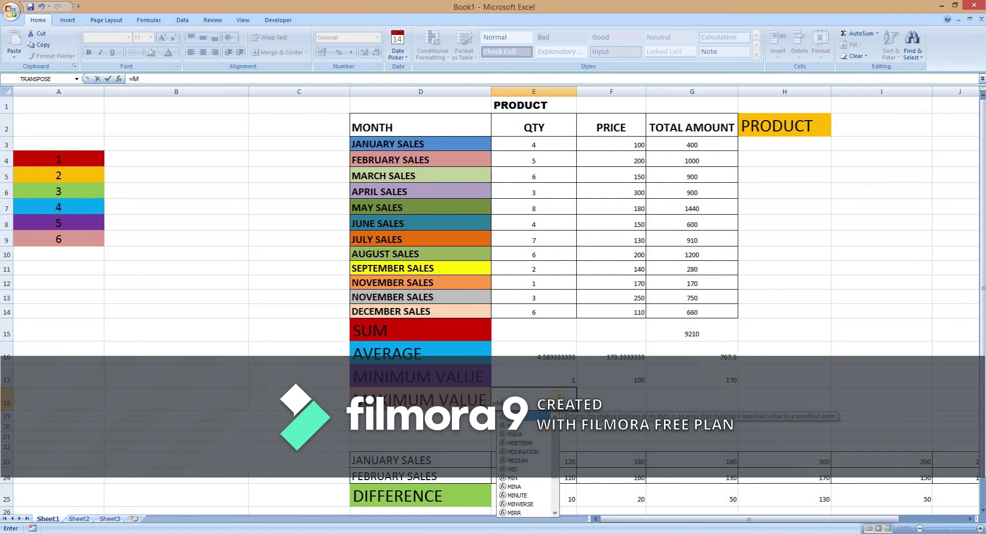
type("AX")
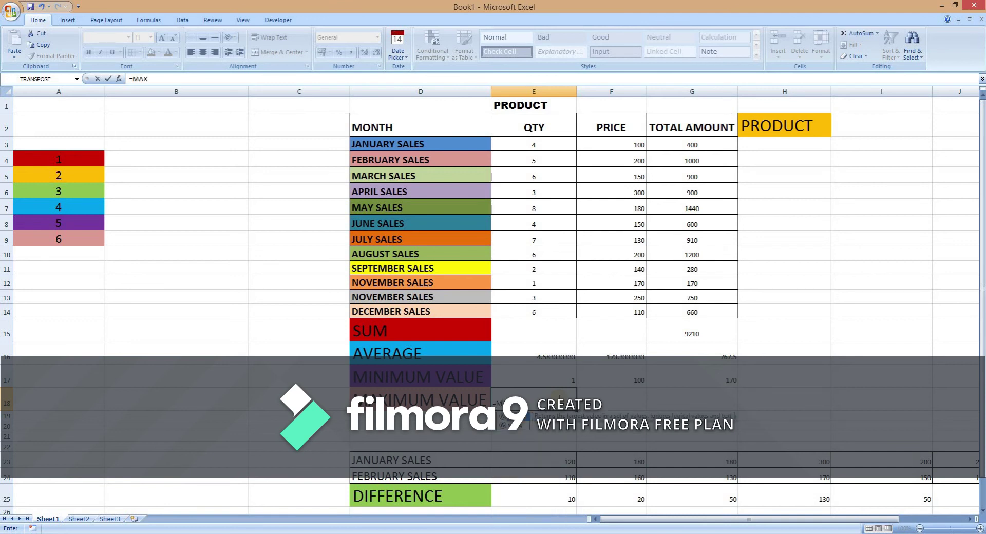
type("(")
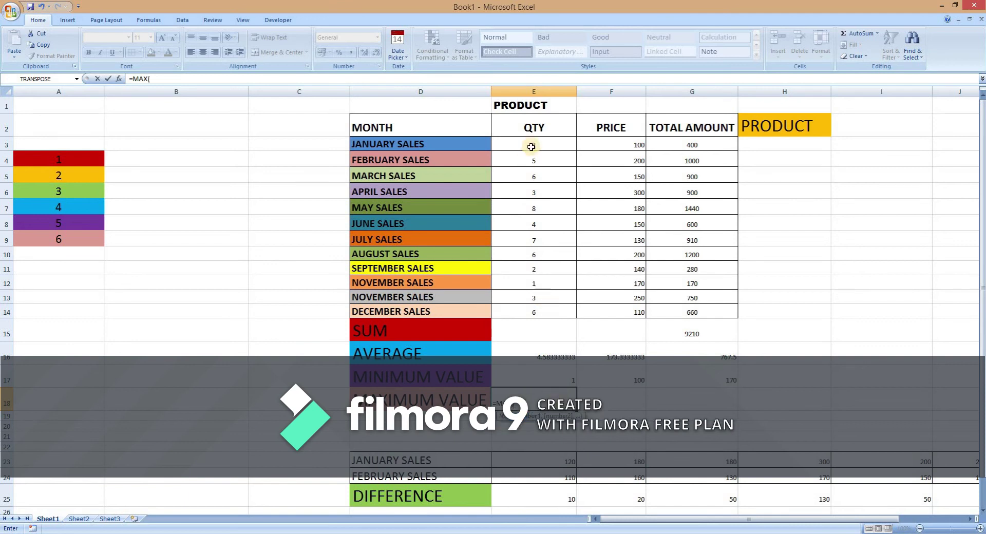
left_click_drag(534, 144, 535, 309)
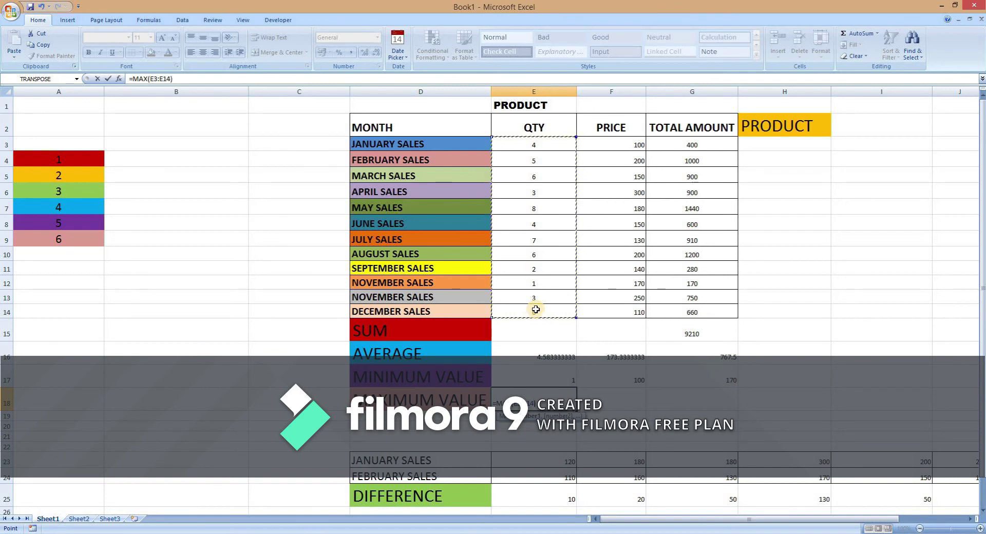
type(")")
key("Return")
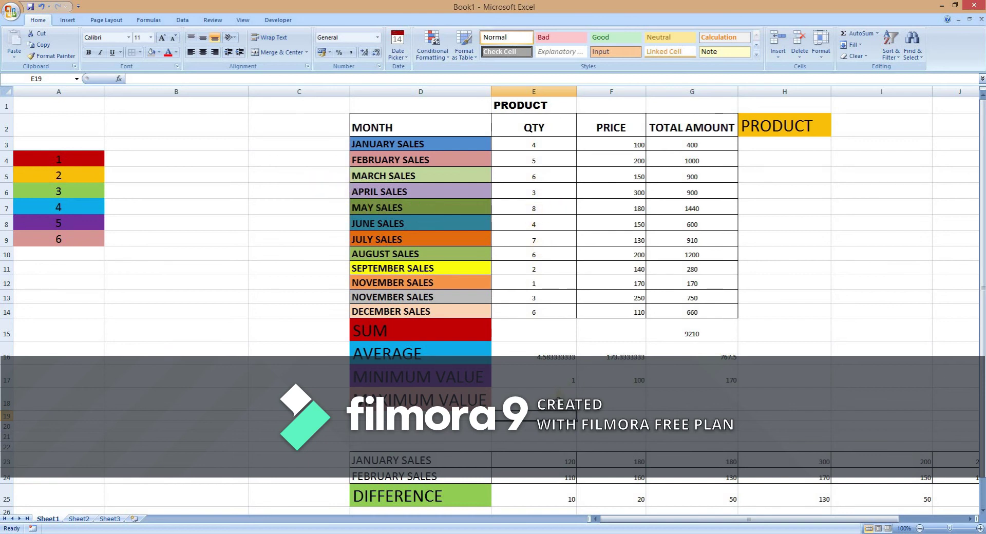
left_click(559, 397)
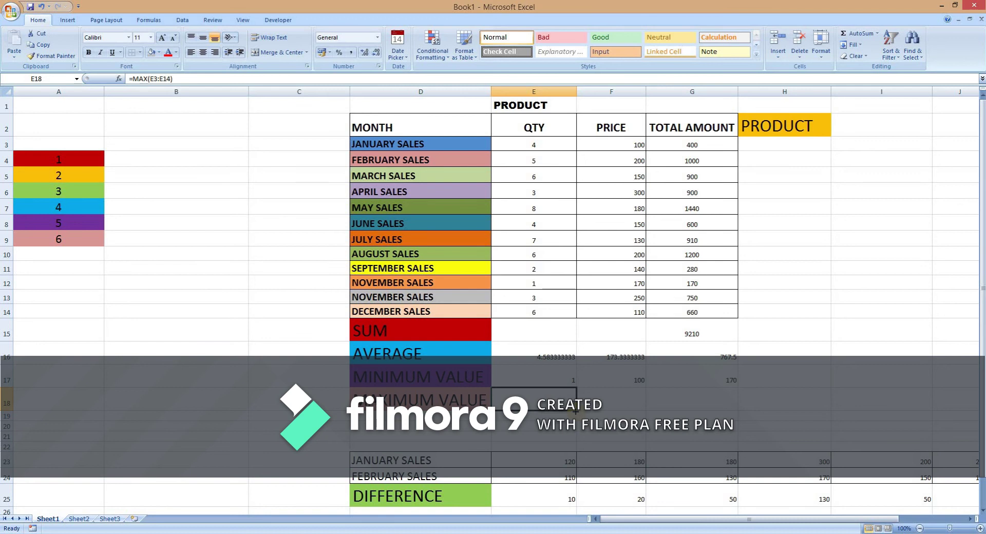
- Fill the MAX formula from E18 across to G18, giving maximums 300 and 1440
left_click_drag(633, 409, 724, 405)
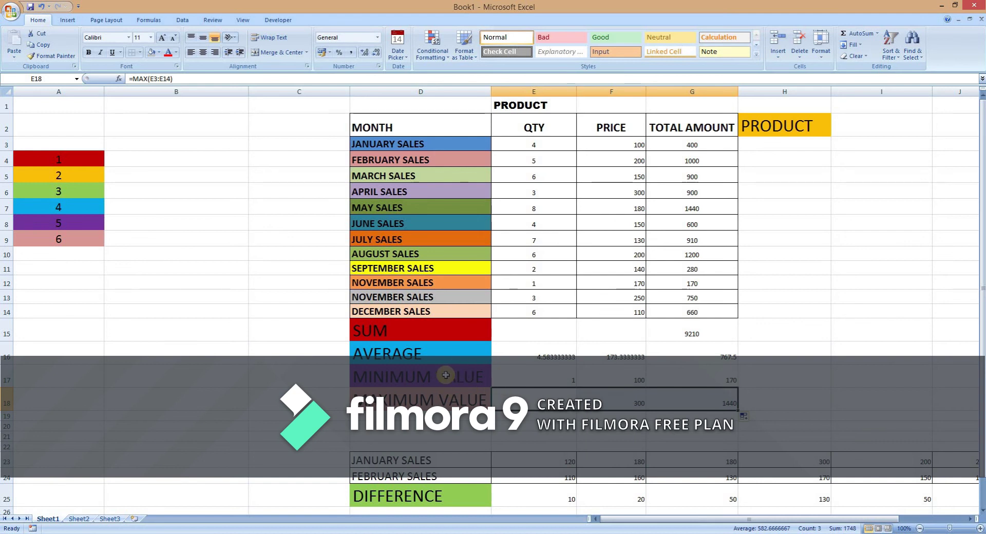
left_click(877, 34)
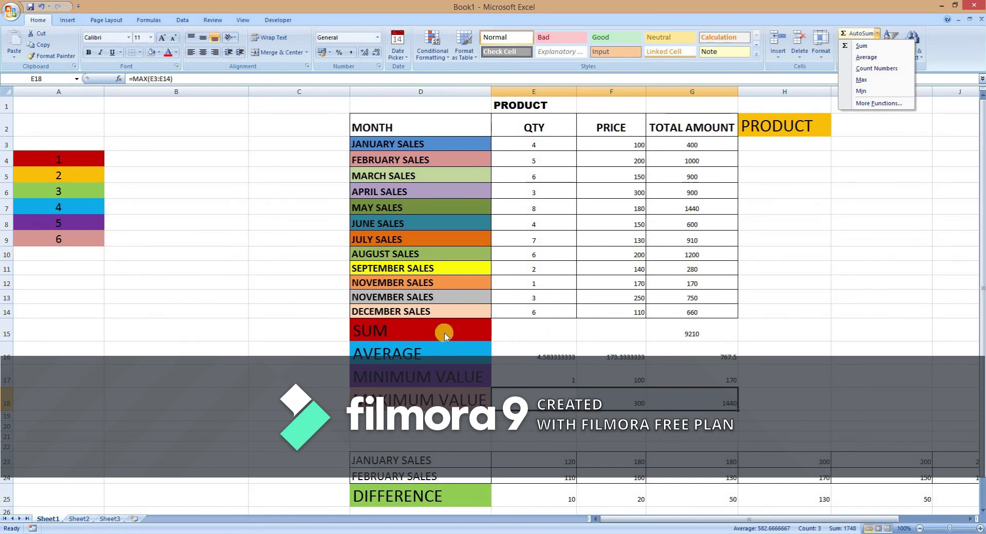
left_click(575, 132)
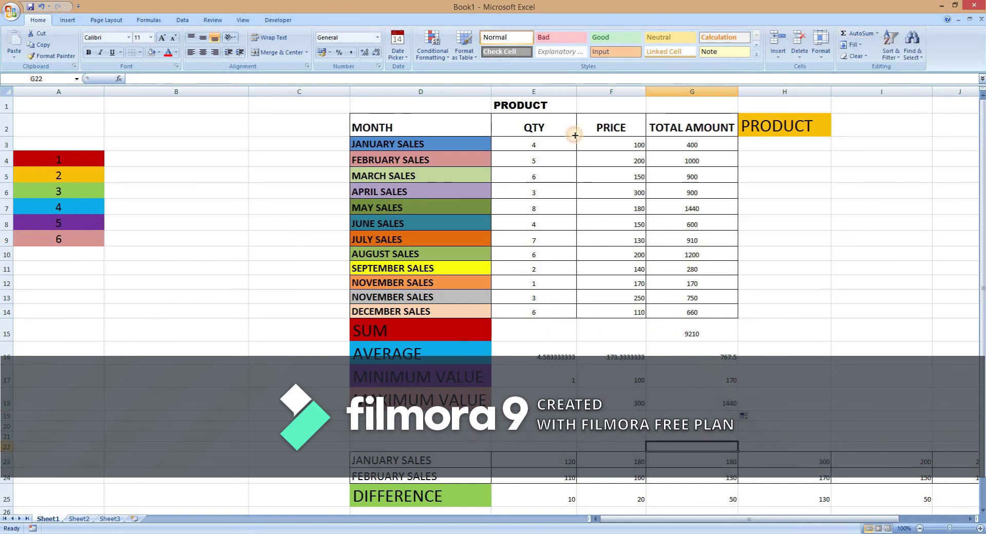
left_click(534, 132)
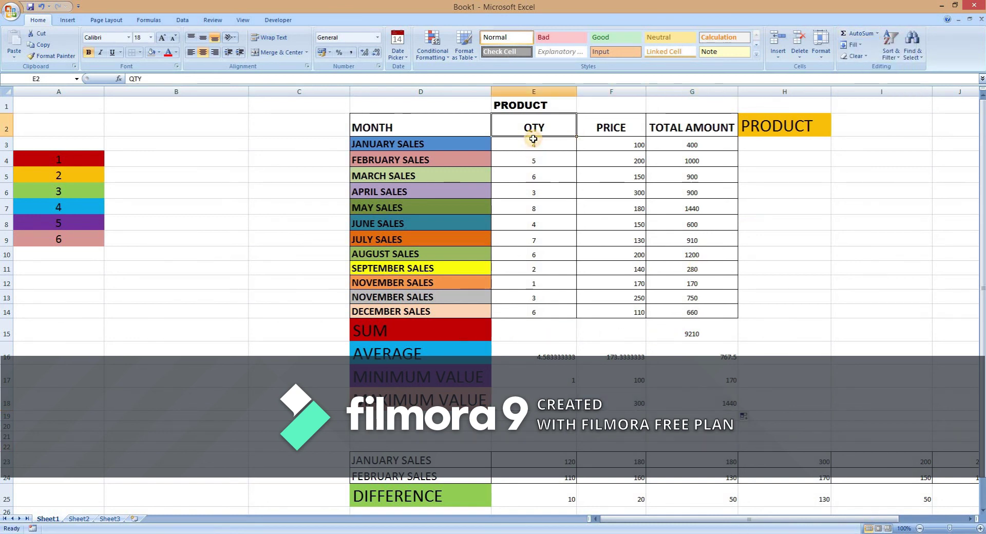
left_click_drag(533, 144, 531, 311)
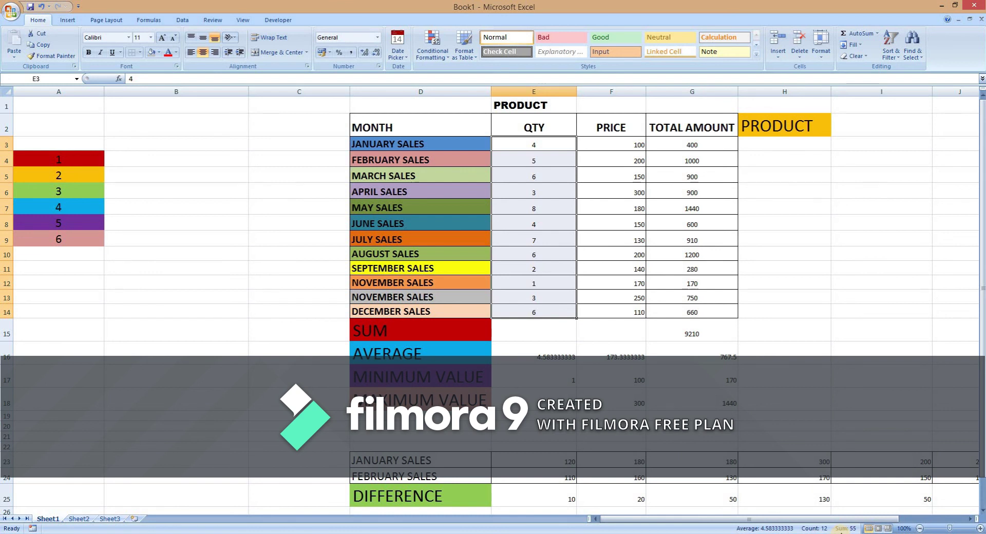
- Total the QTY values E3:E15 with AutoSum Sum, giving 55 in the SUM row
left_click(511, 328)
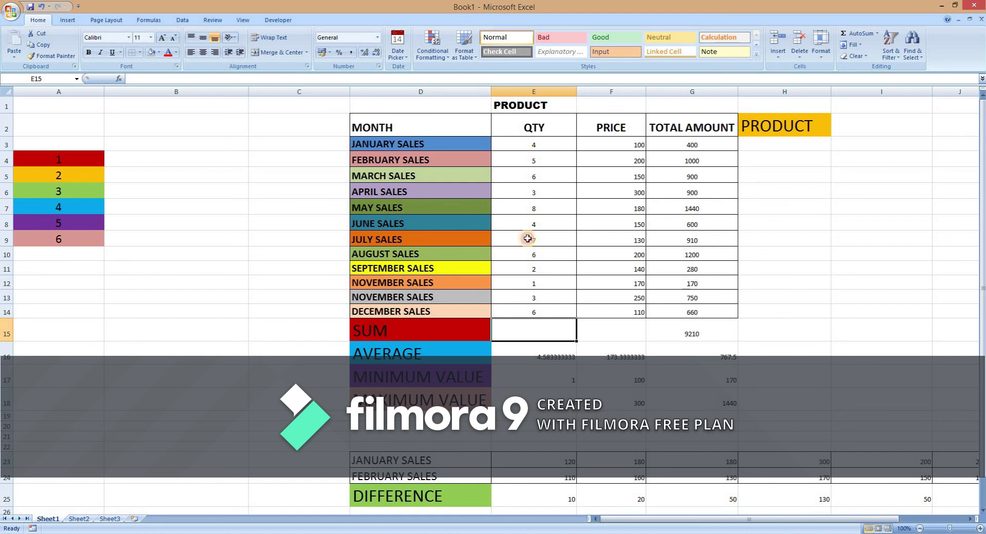
left_click_drag(533, 145, 536, 329)
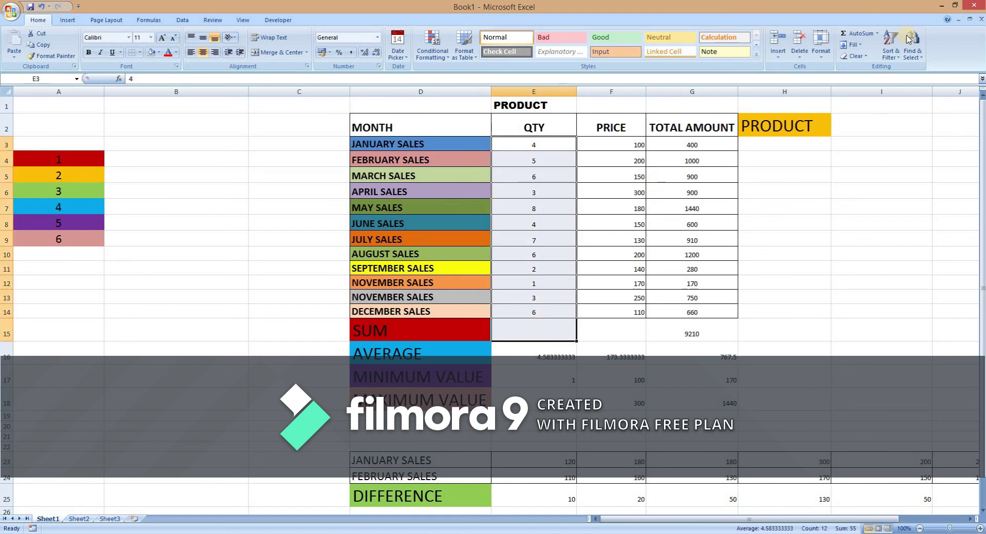
left_click(877, 34)
left_click(874, 47)
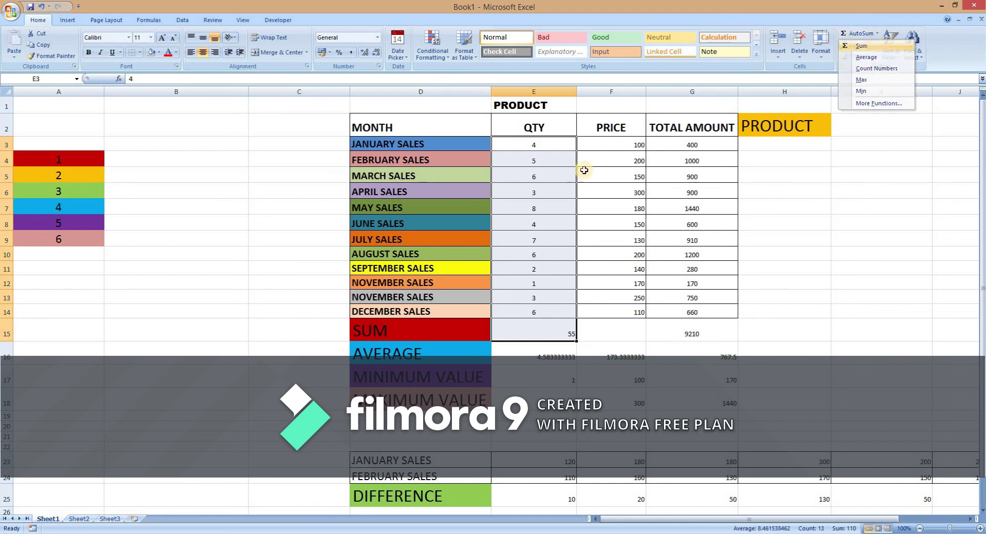
left_click(560, 335)
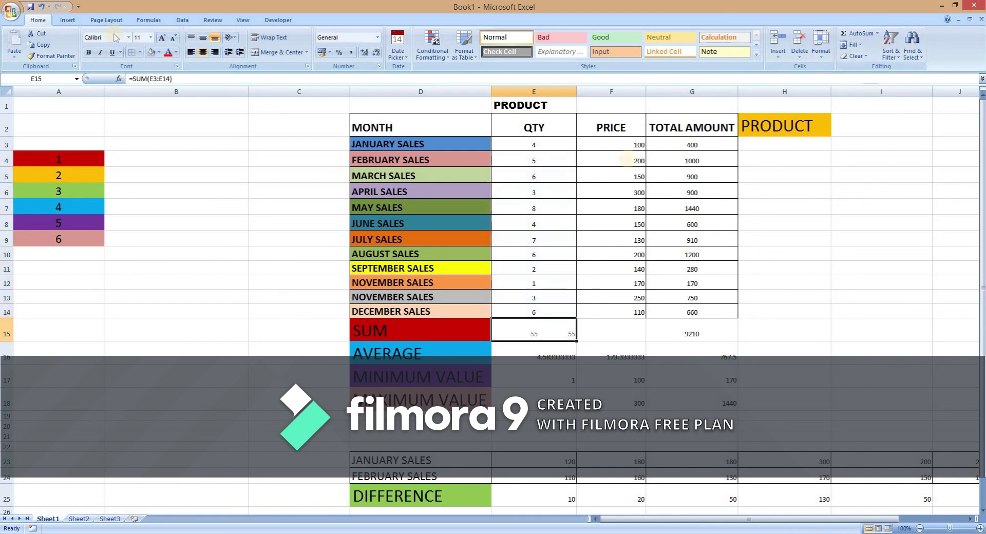
left_click_drag(624, 142, 622, 305)
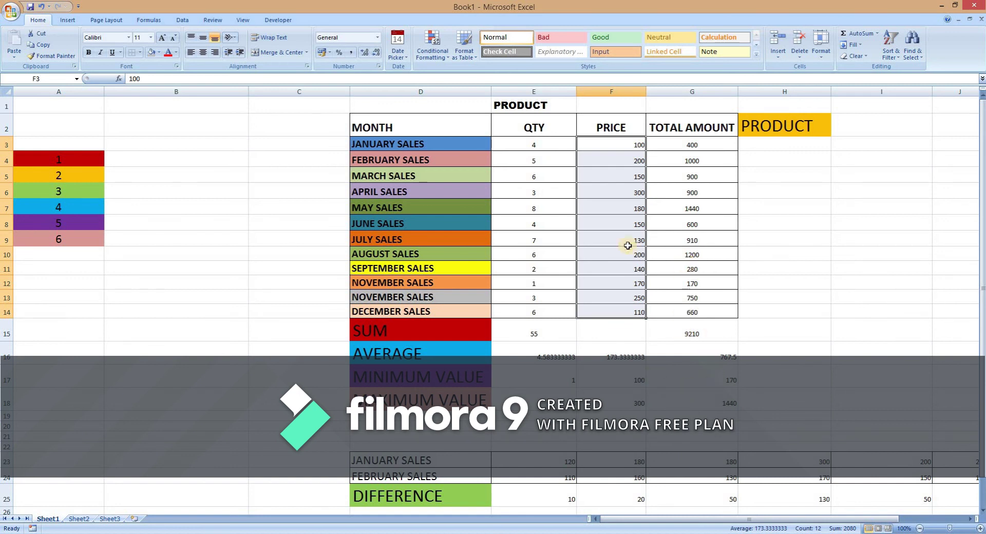
- Total the PRICE values F3:F15 with AutoSum, giving =SUM(F3:F14) = 2080
left_click(627, 331)
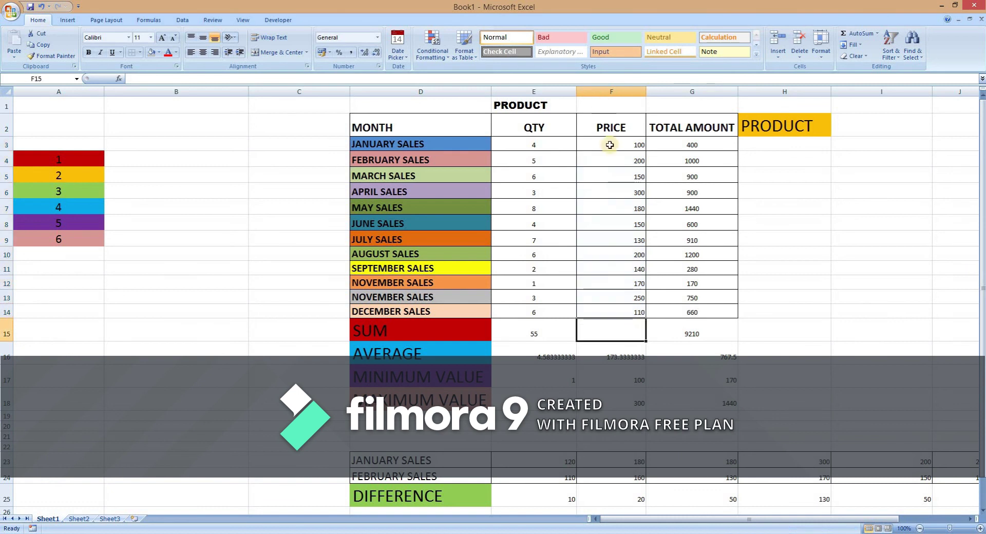
left_click_drag(612, 144, 611, 331)
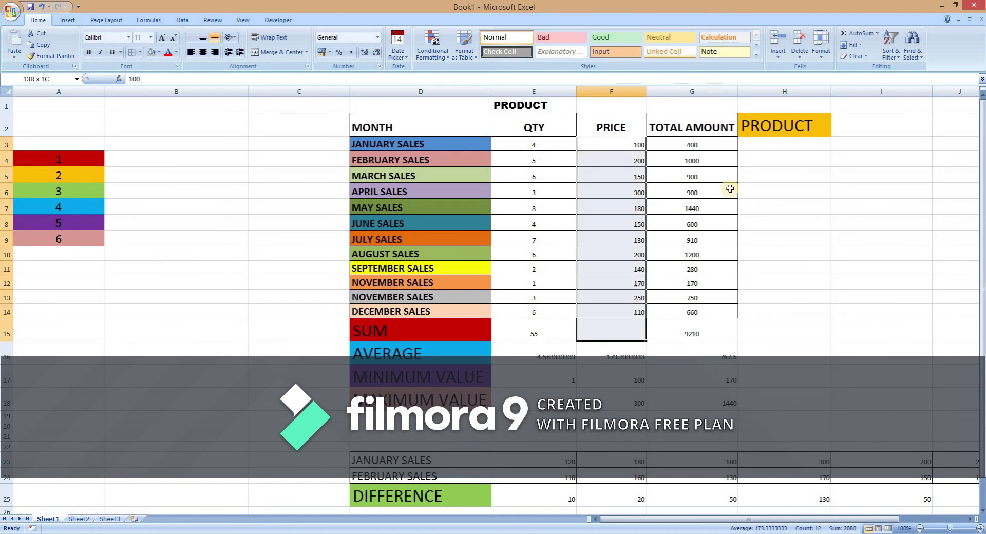
left_click(877, 33)
left_click(855, 46)
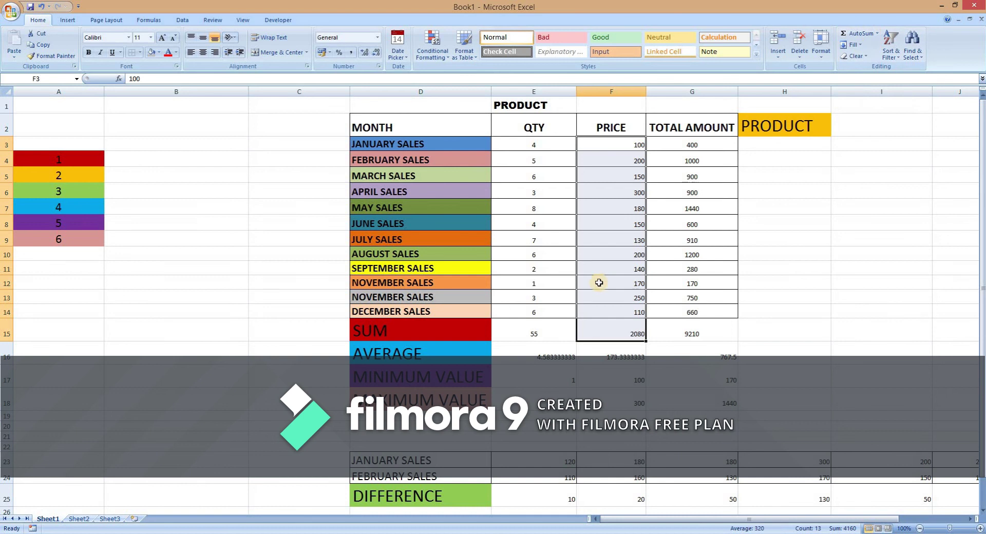
left_click(618, 331)
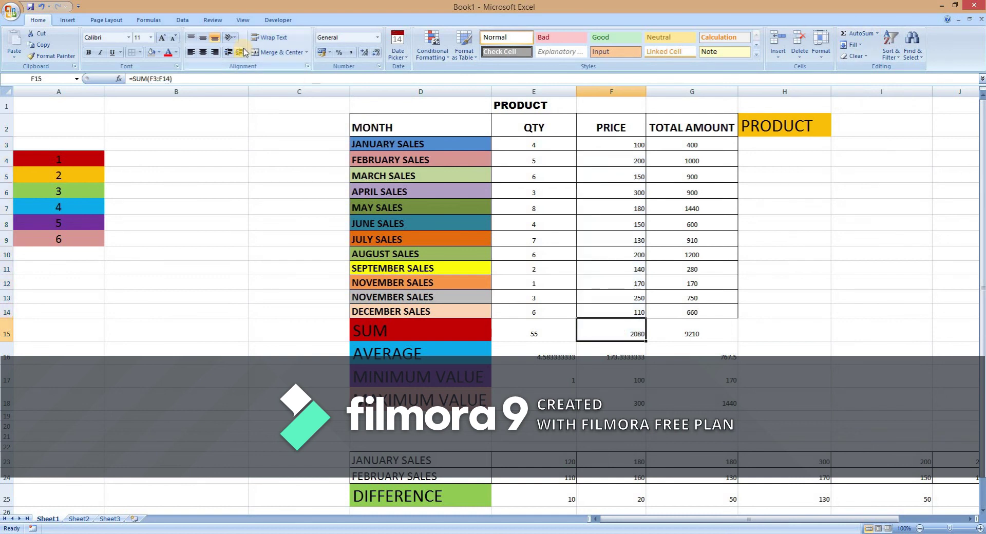